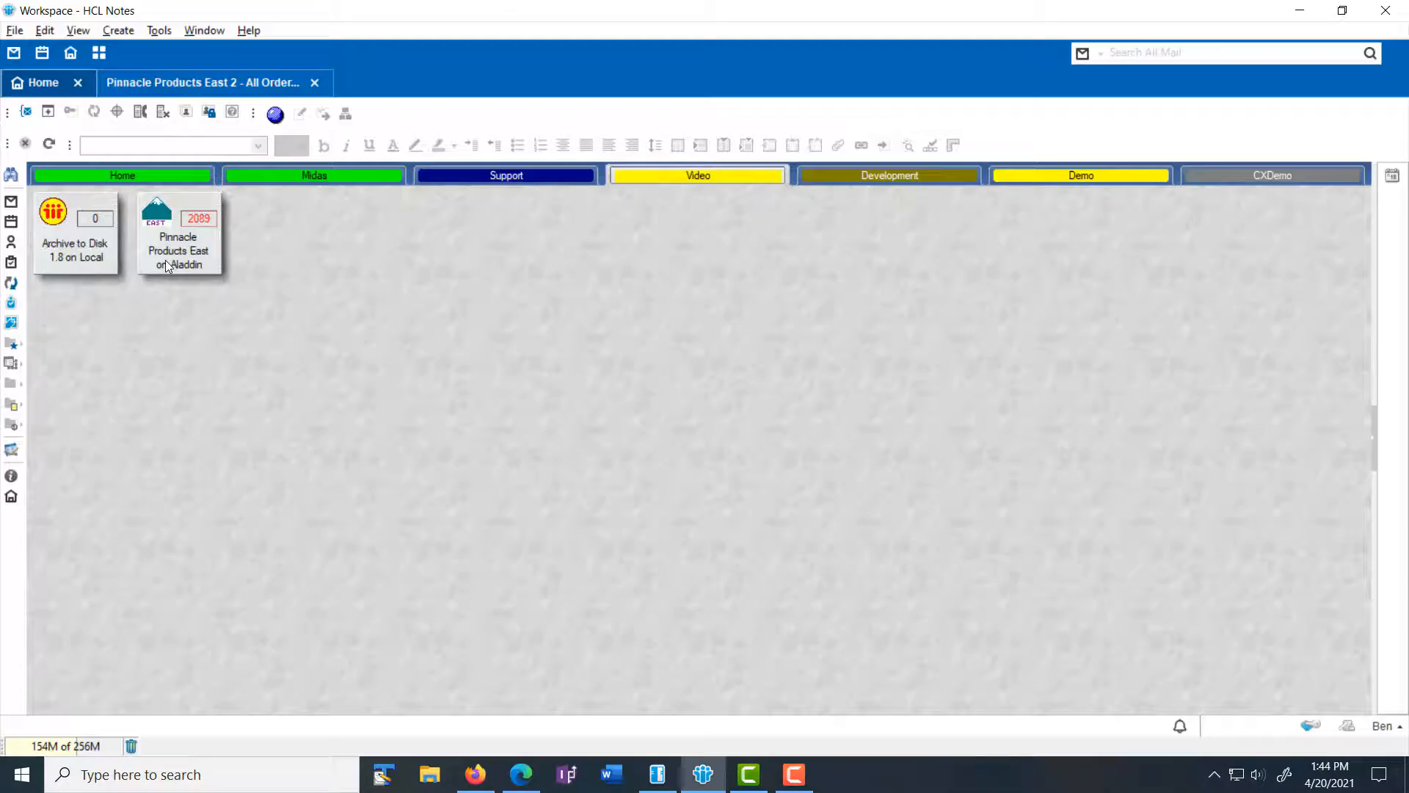
Step: Open the Pinnacle Products East database, view the selected Super Max 990c order, and close the order
double_click(165, 260)
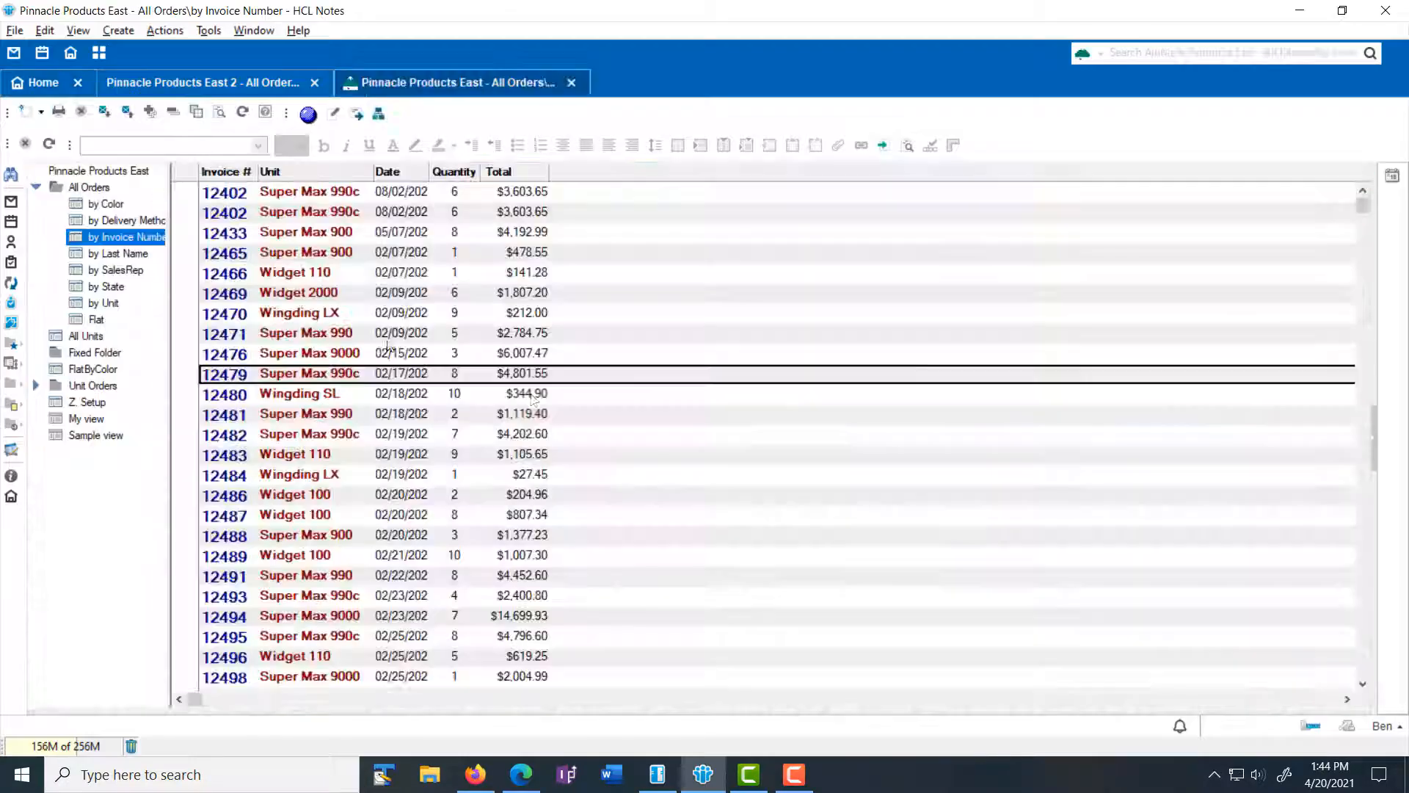
double_click(415, 374)
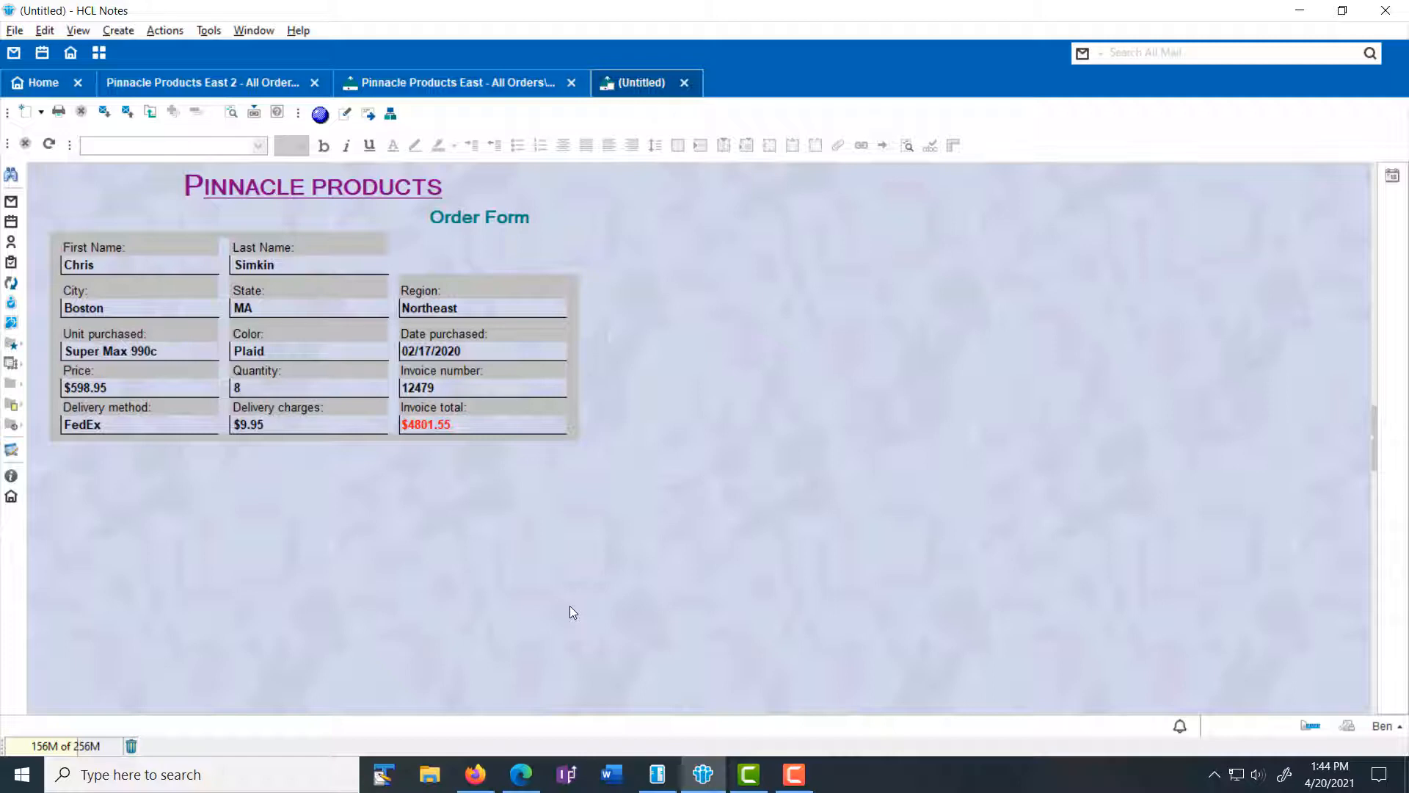
key(Escape)
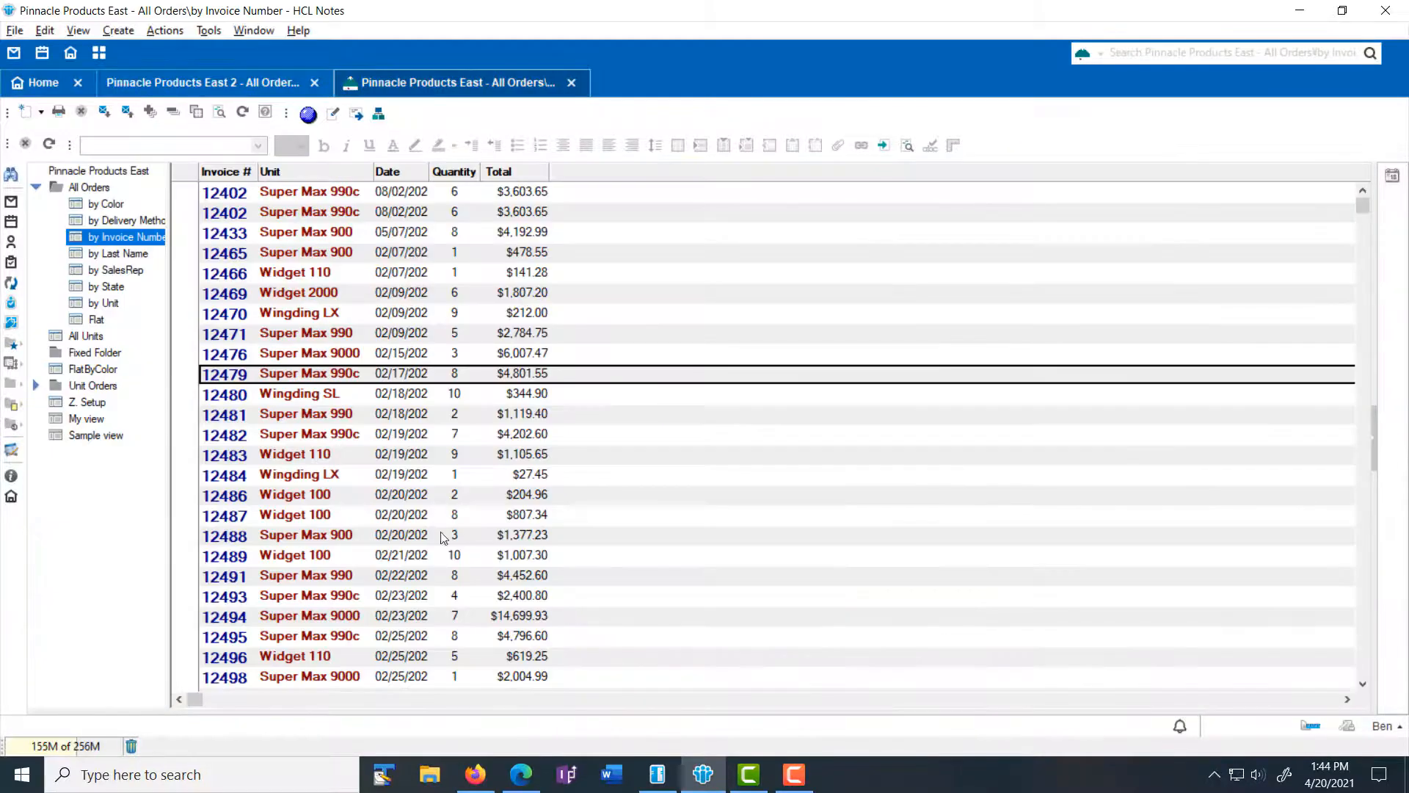
Step: Look through the orders by Color, by Delivery Method and by Invoice Number, and close the database
click(120, 205)
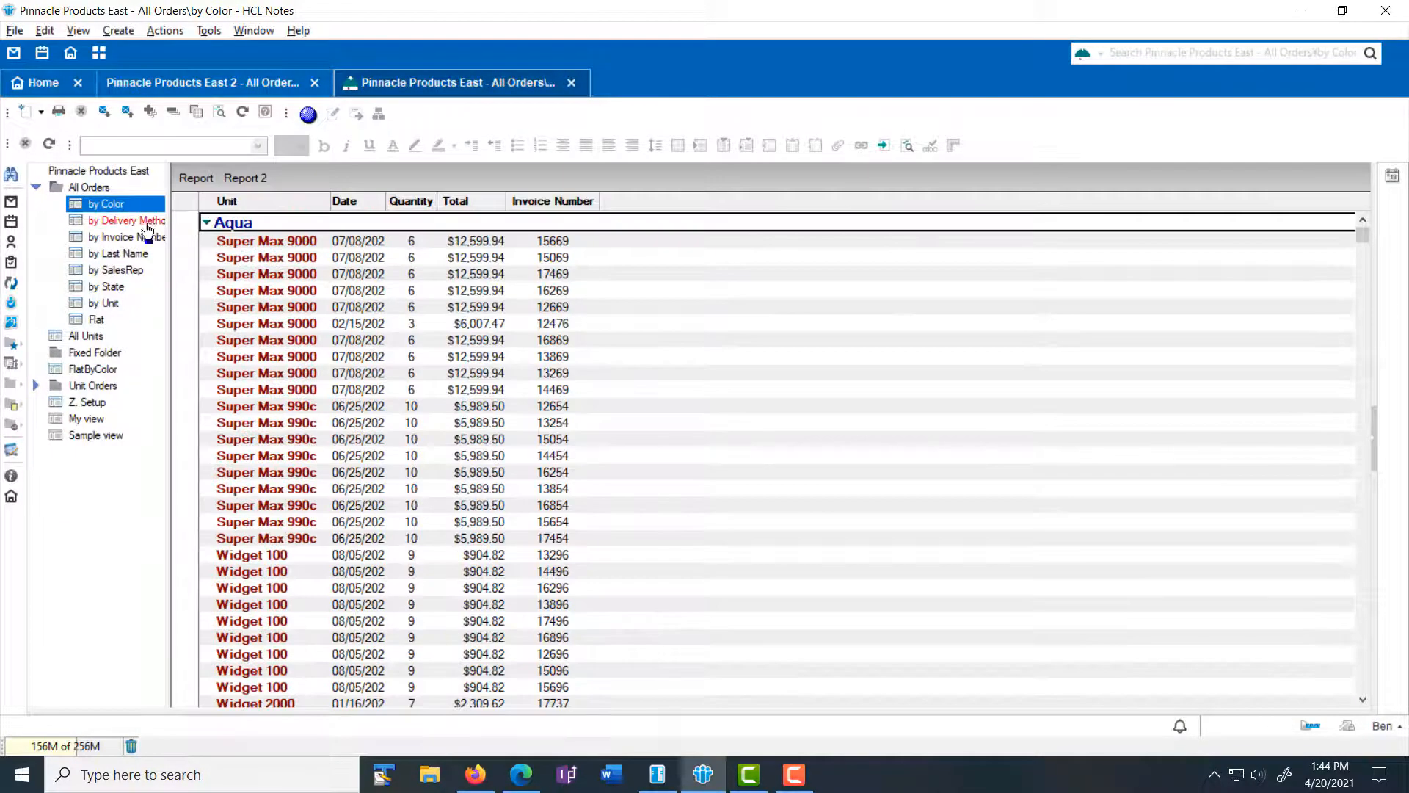
click(149, 222)
click(136, 237)
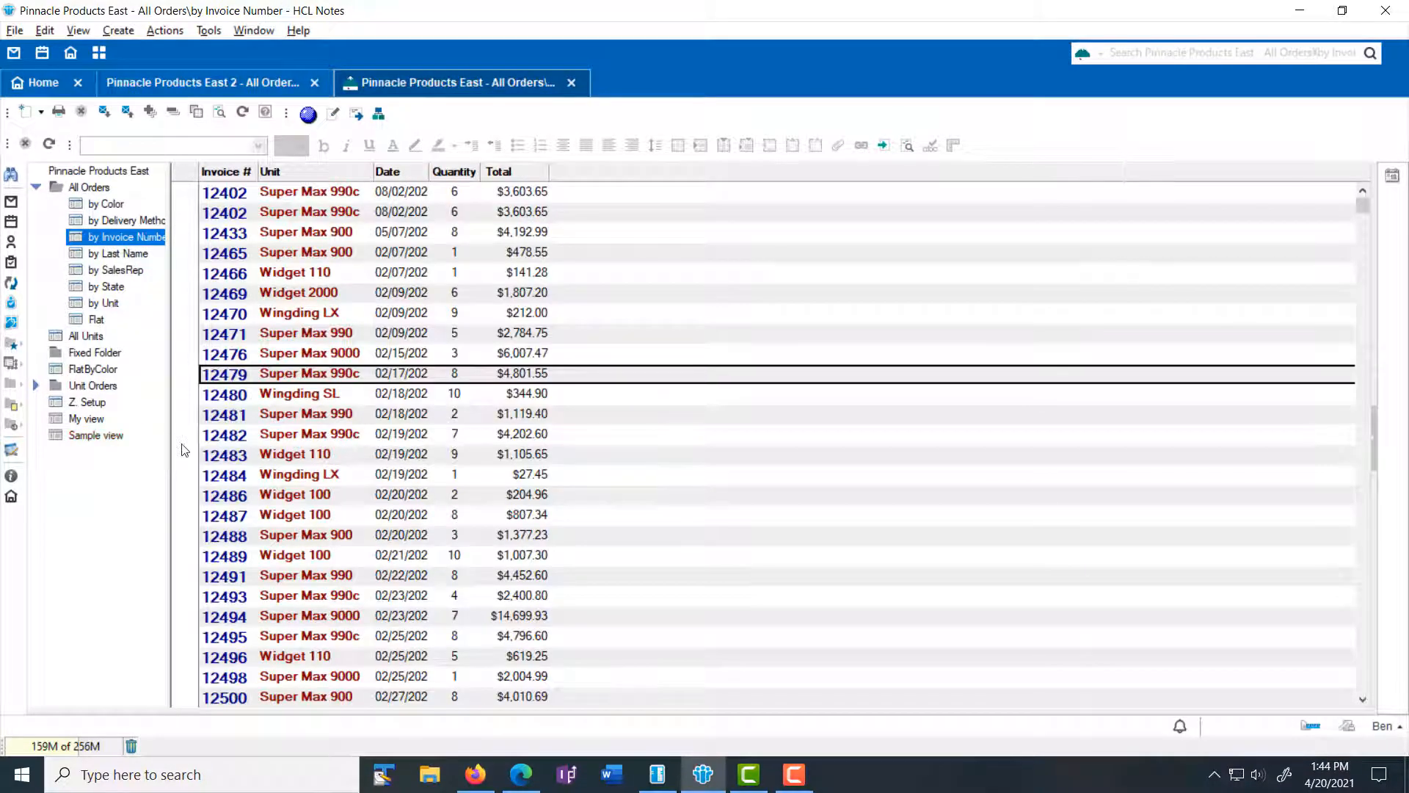
key(Escape)
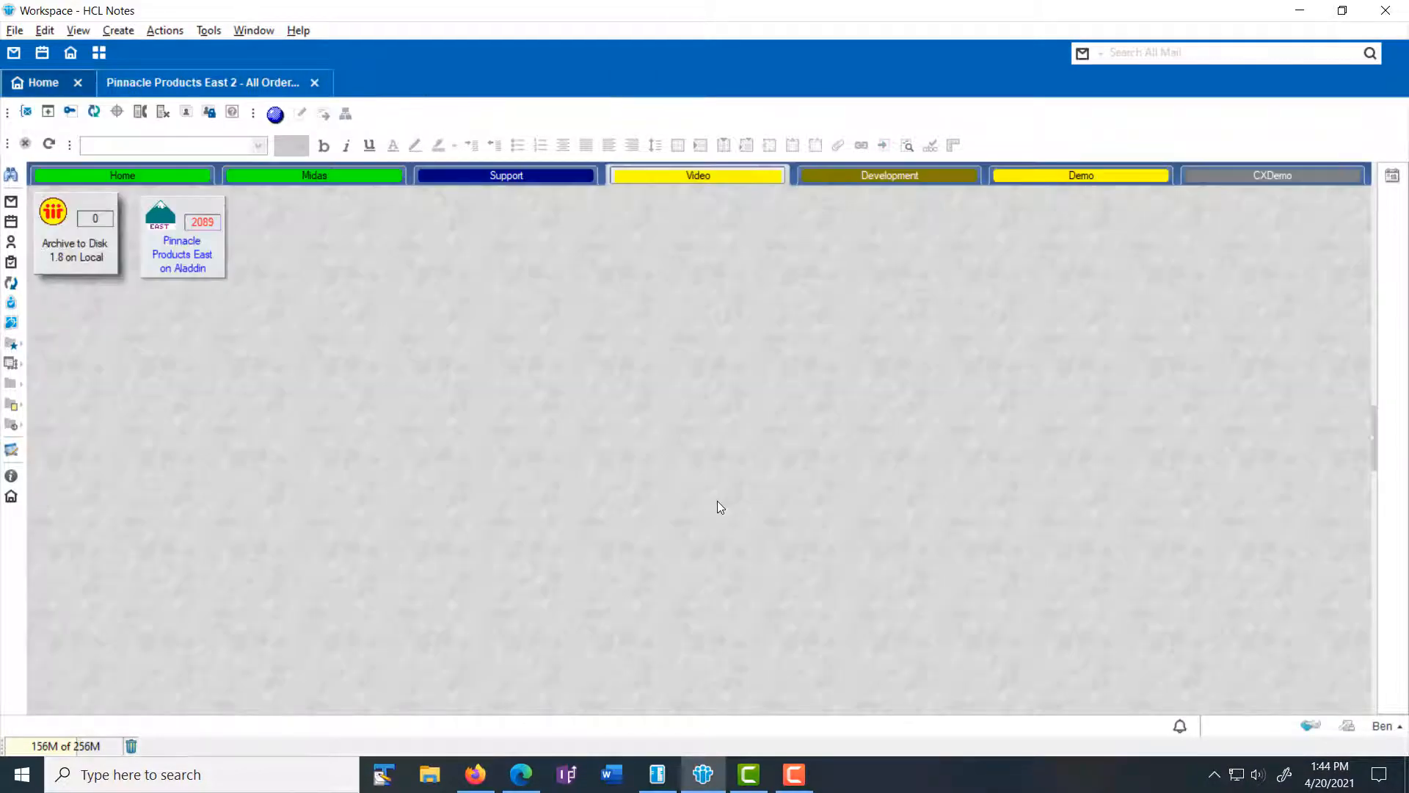
Step: Open the Pinnacle East export directive in Archive to Disk 1.8 and review its data selection, views, target directory, format and specialized settings
double_click(77, 258)
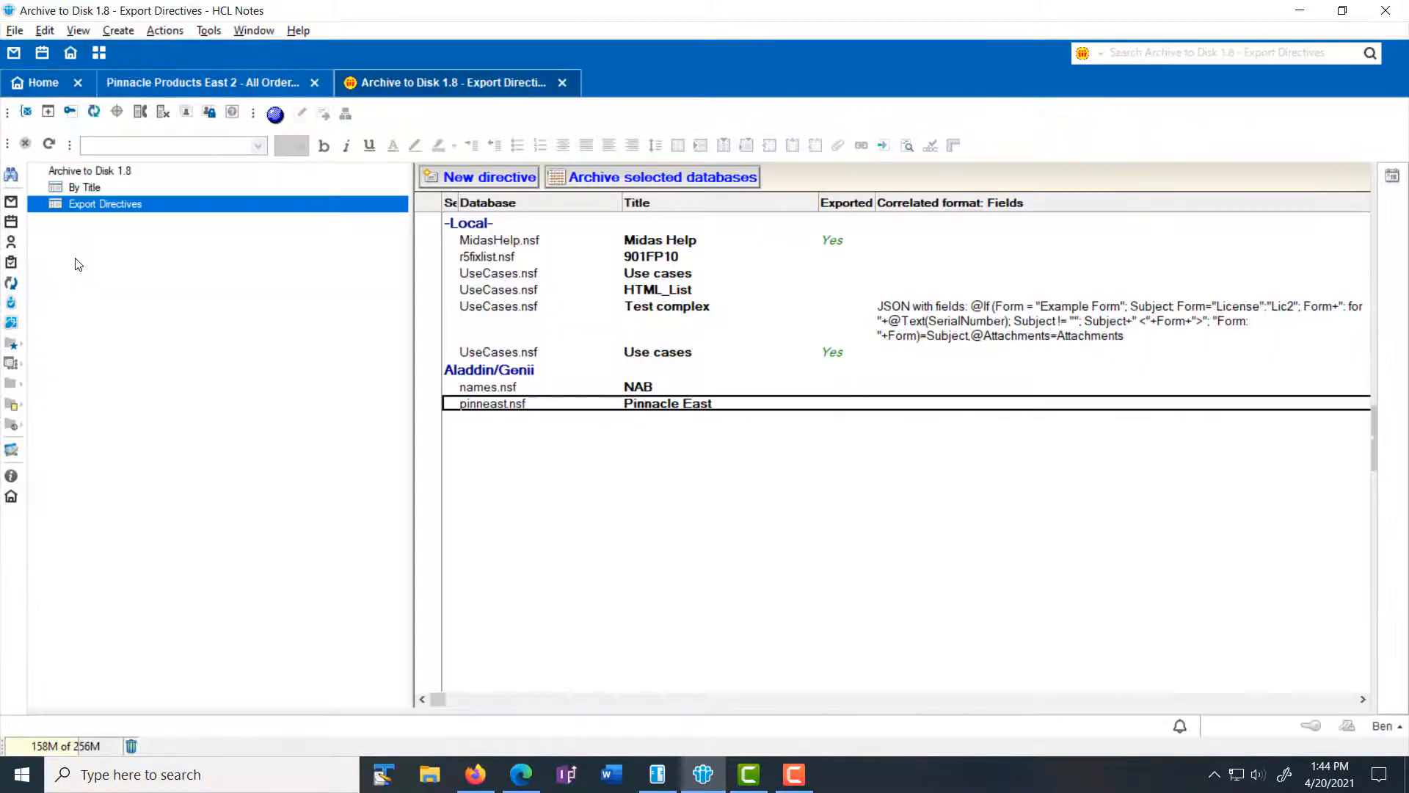
double_click(680, 403)
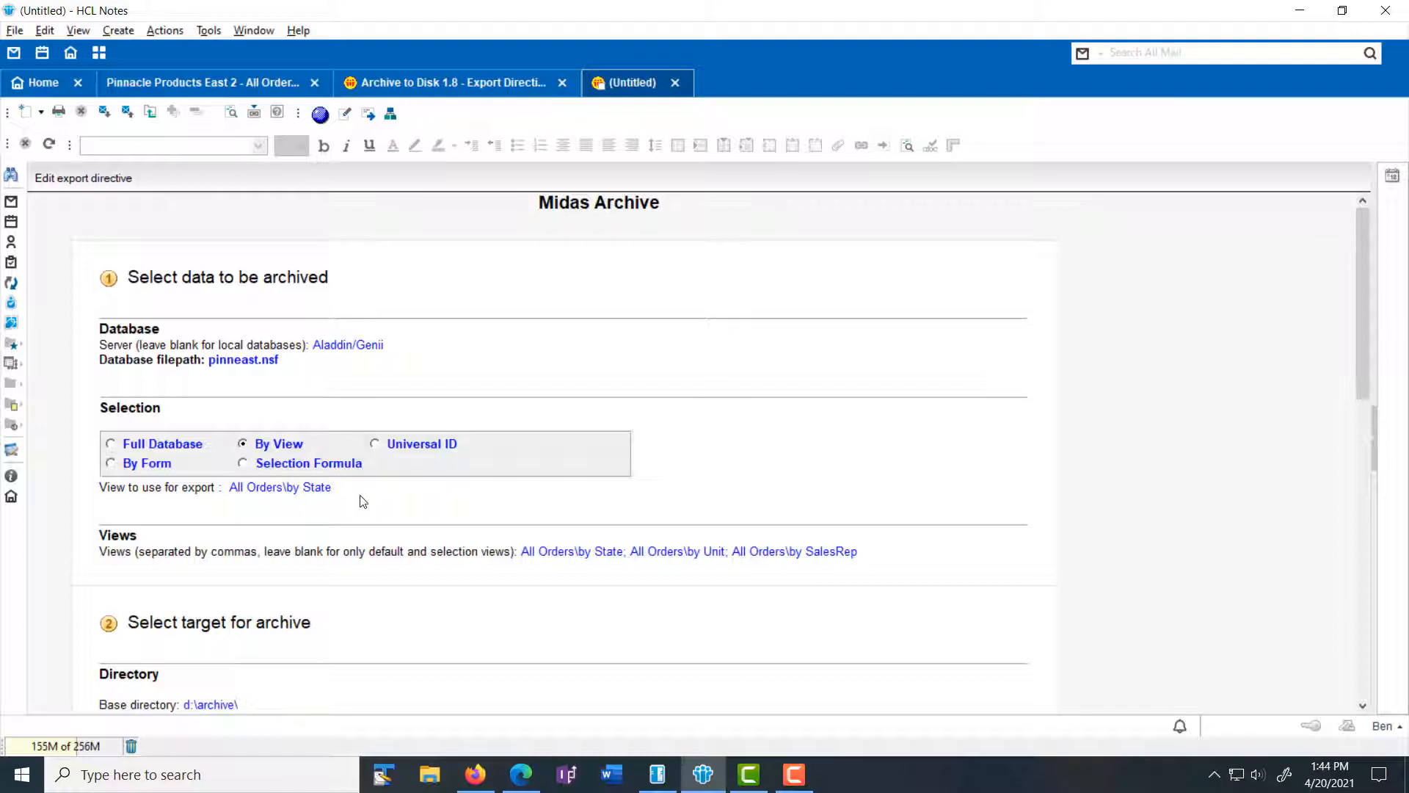
scroll(373, 498, down, 1)
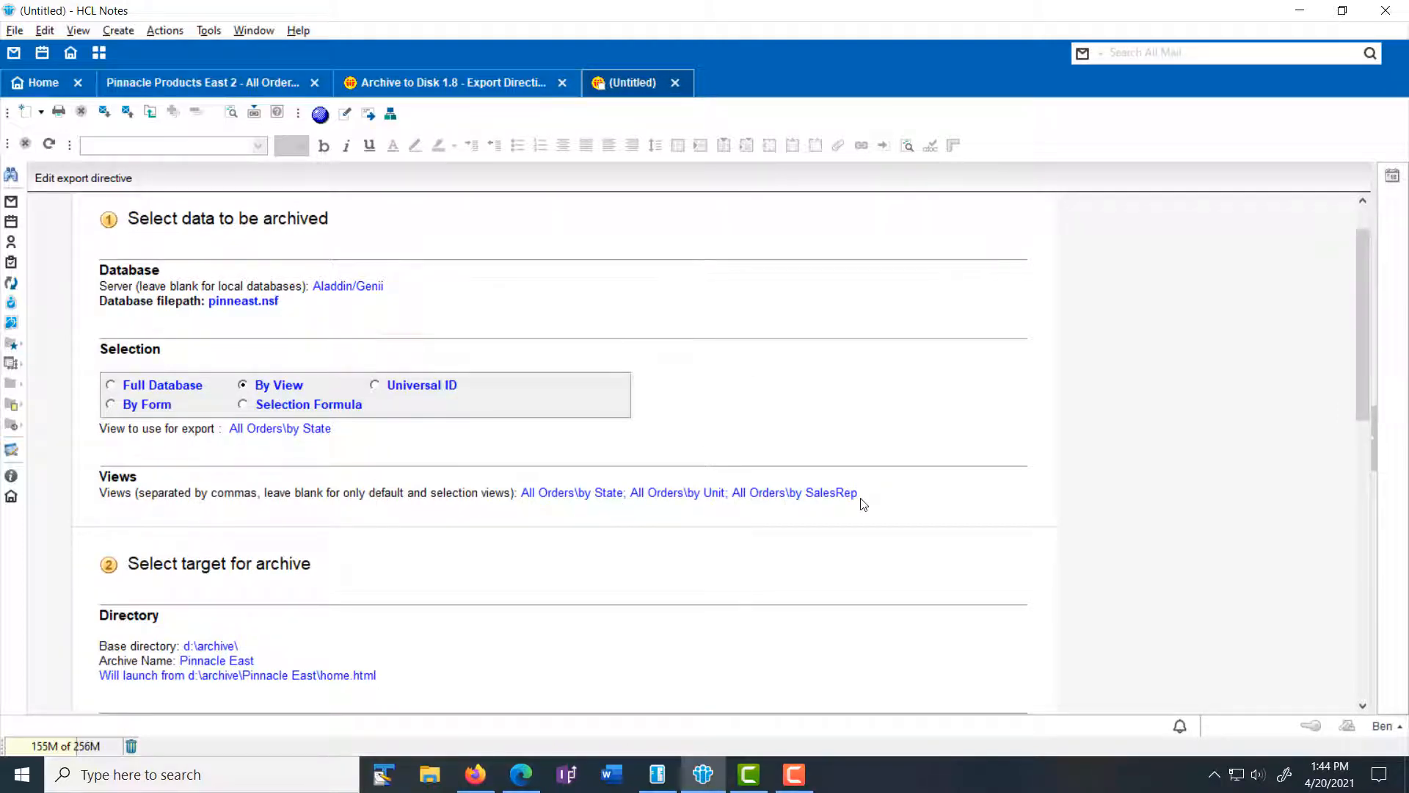
scroll(637, 524, down, 2)
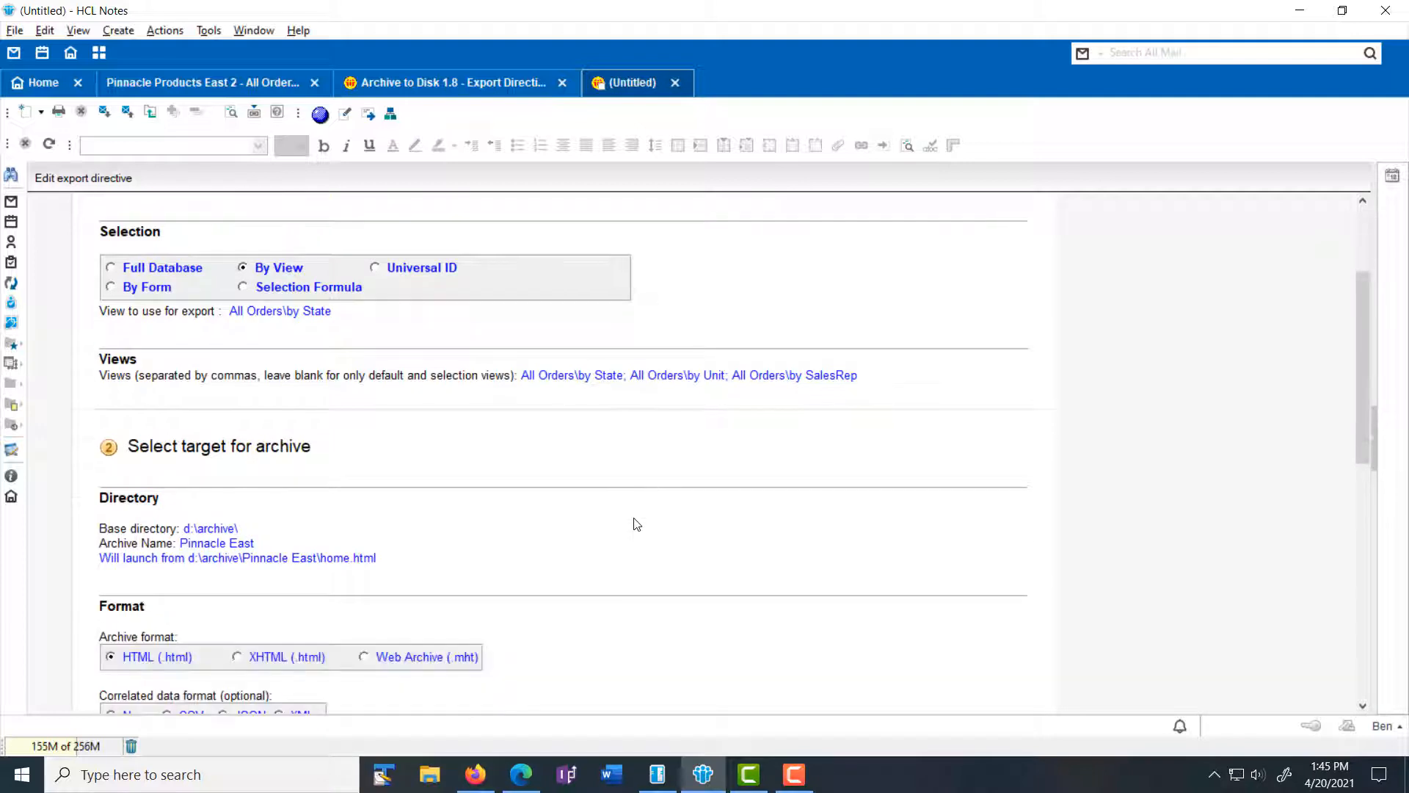
scroll(637, 524, down, 1)
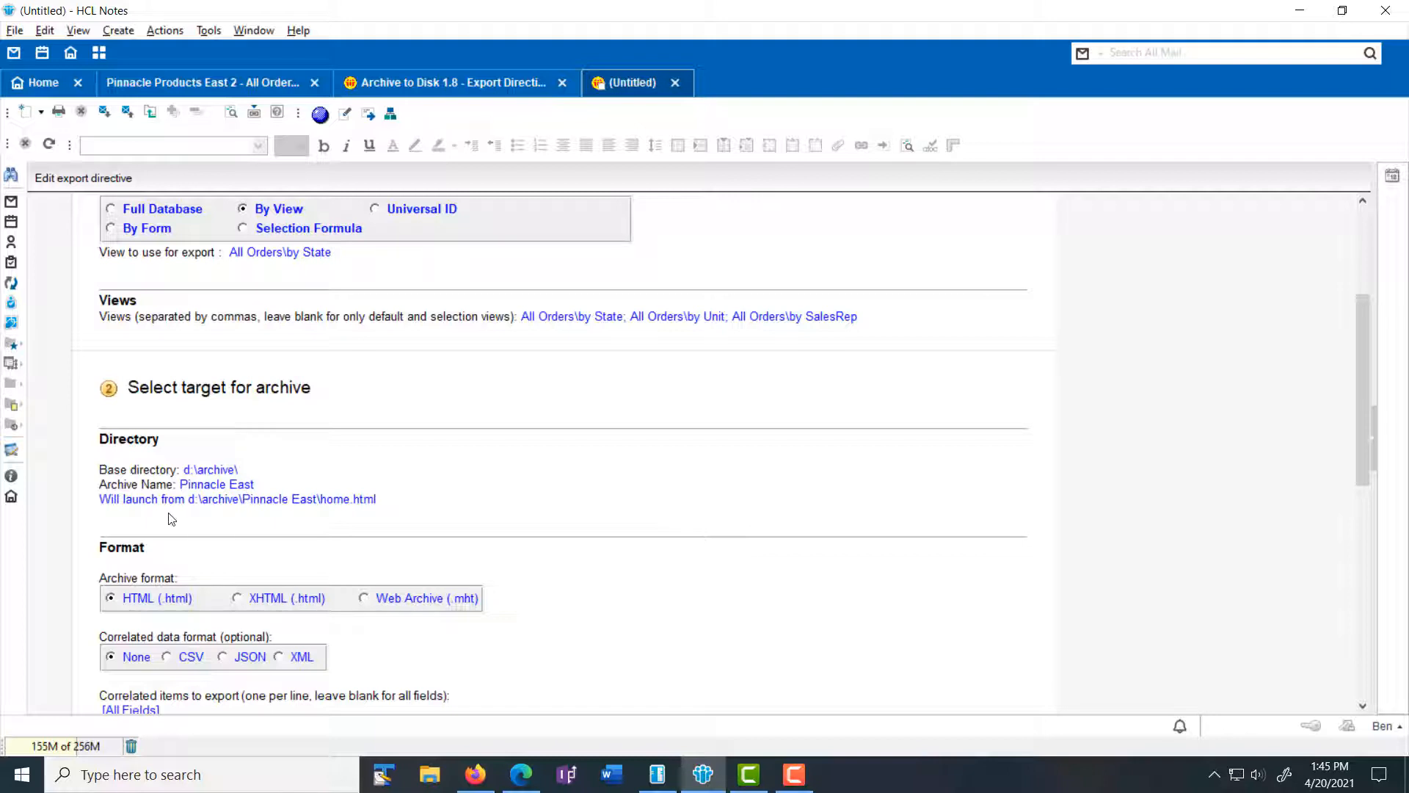
scroll(176, 516, down, 3)
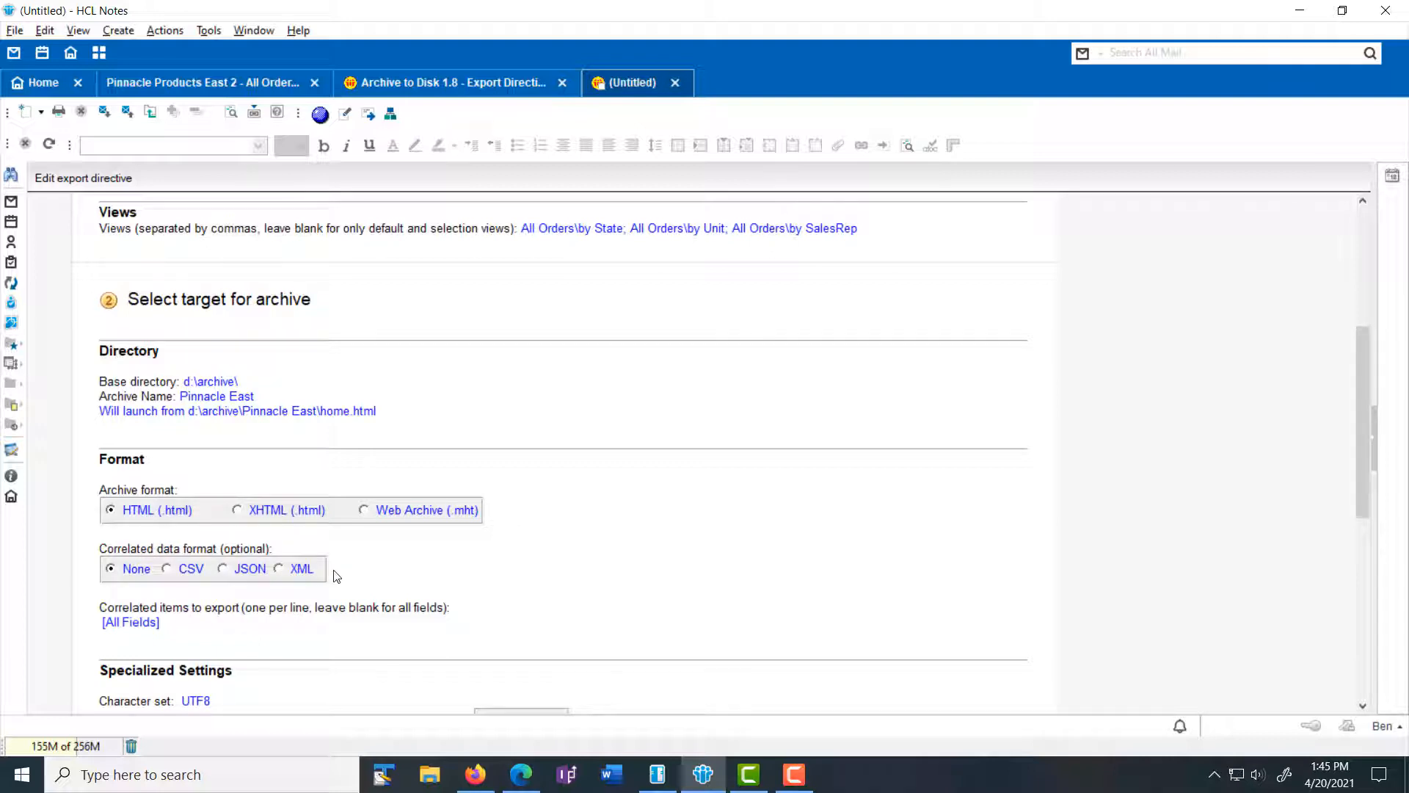
scroll(340, 573, down, 3)
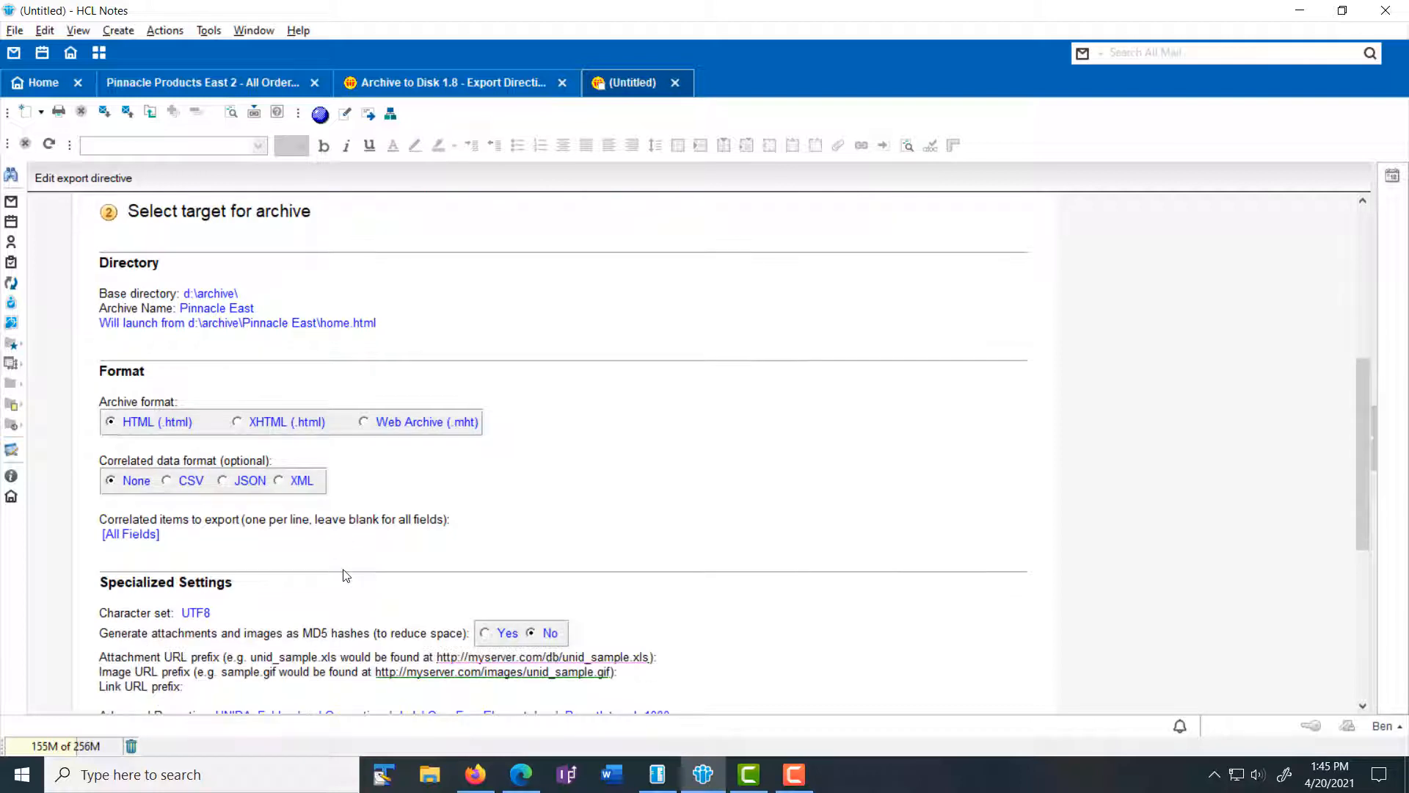
scroll(347, 575, down, 6)
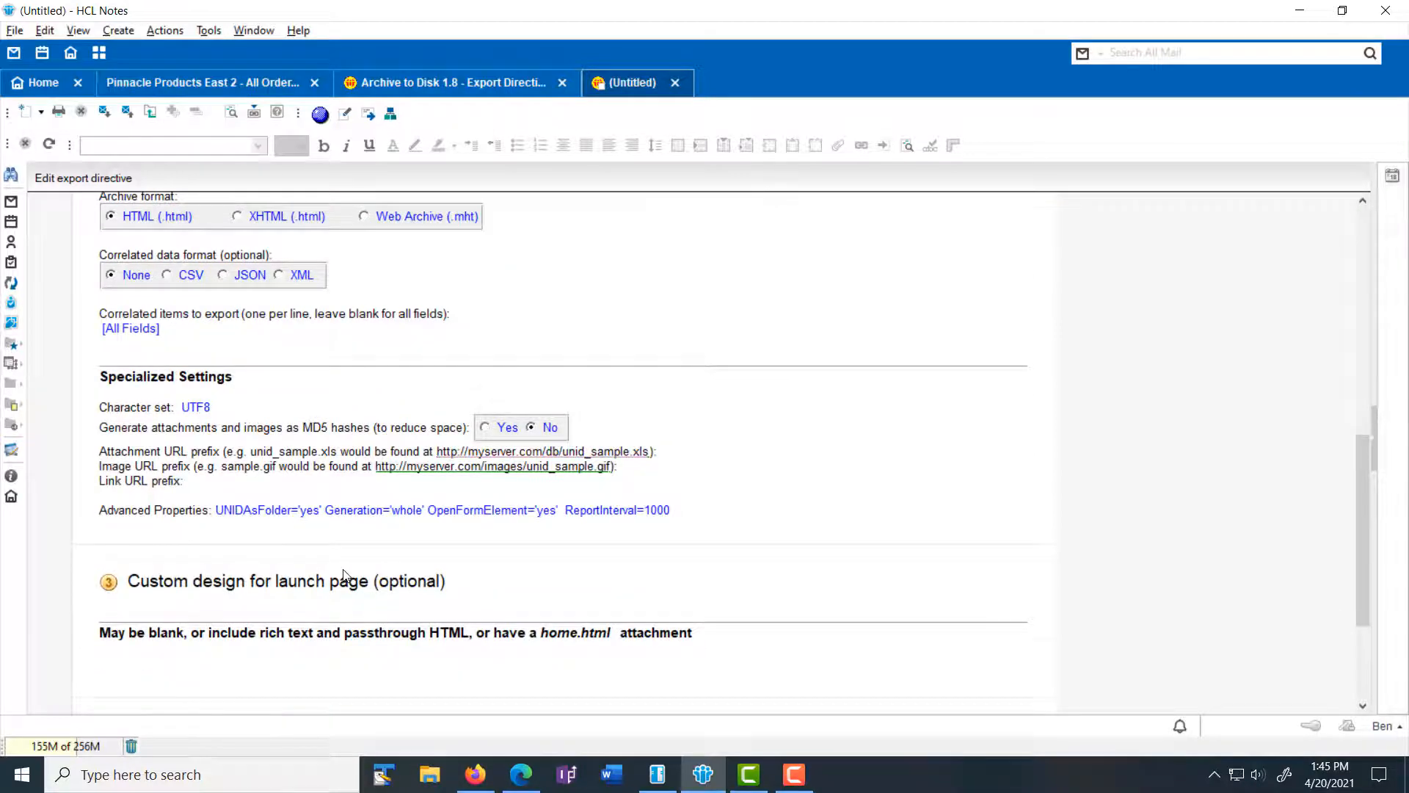
scroll(346, 574, down, 3)
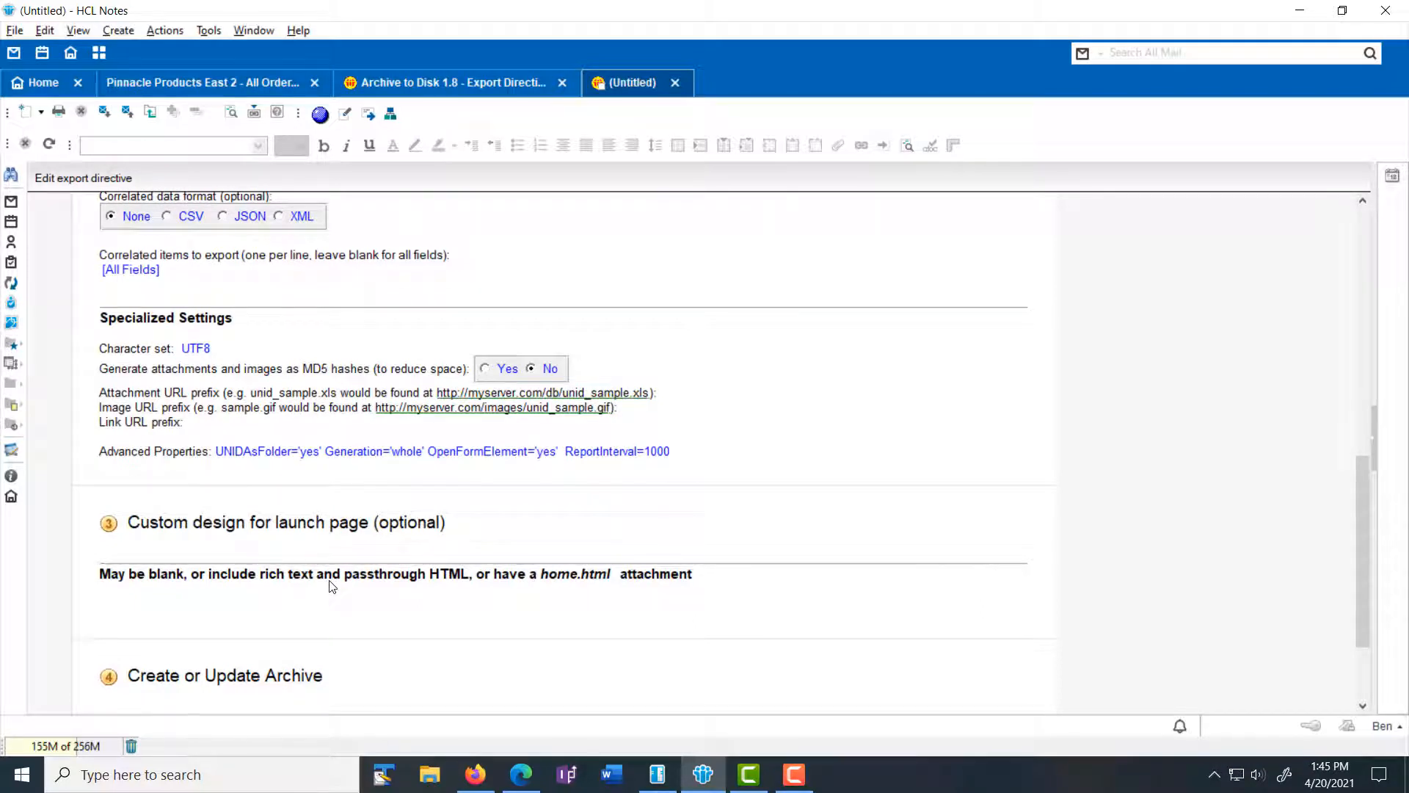
Step: Archive the Pinnacle East database and launch the archived copy in the browser
scroll(332, 585, down, 5)
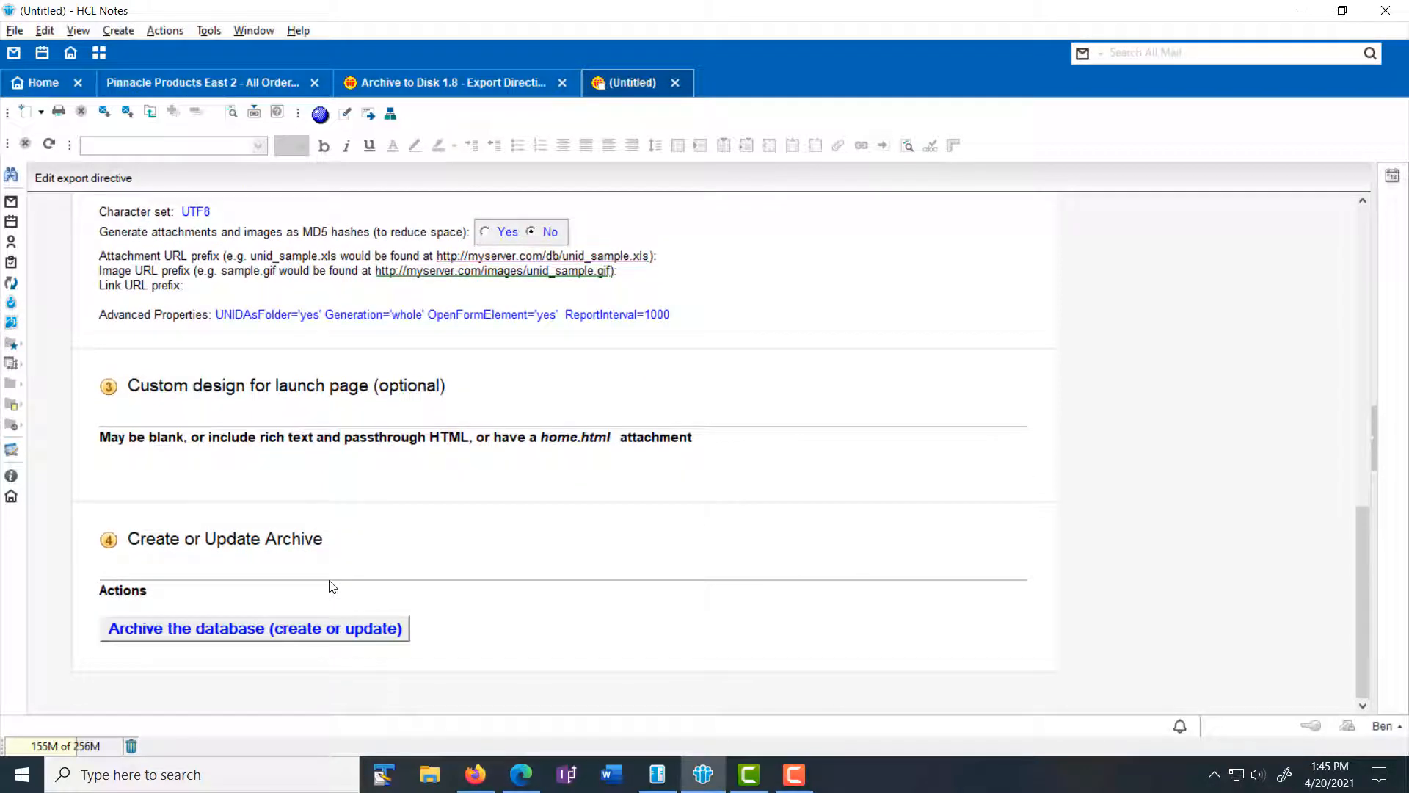
click(281, 629)
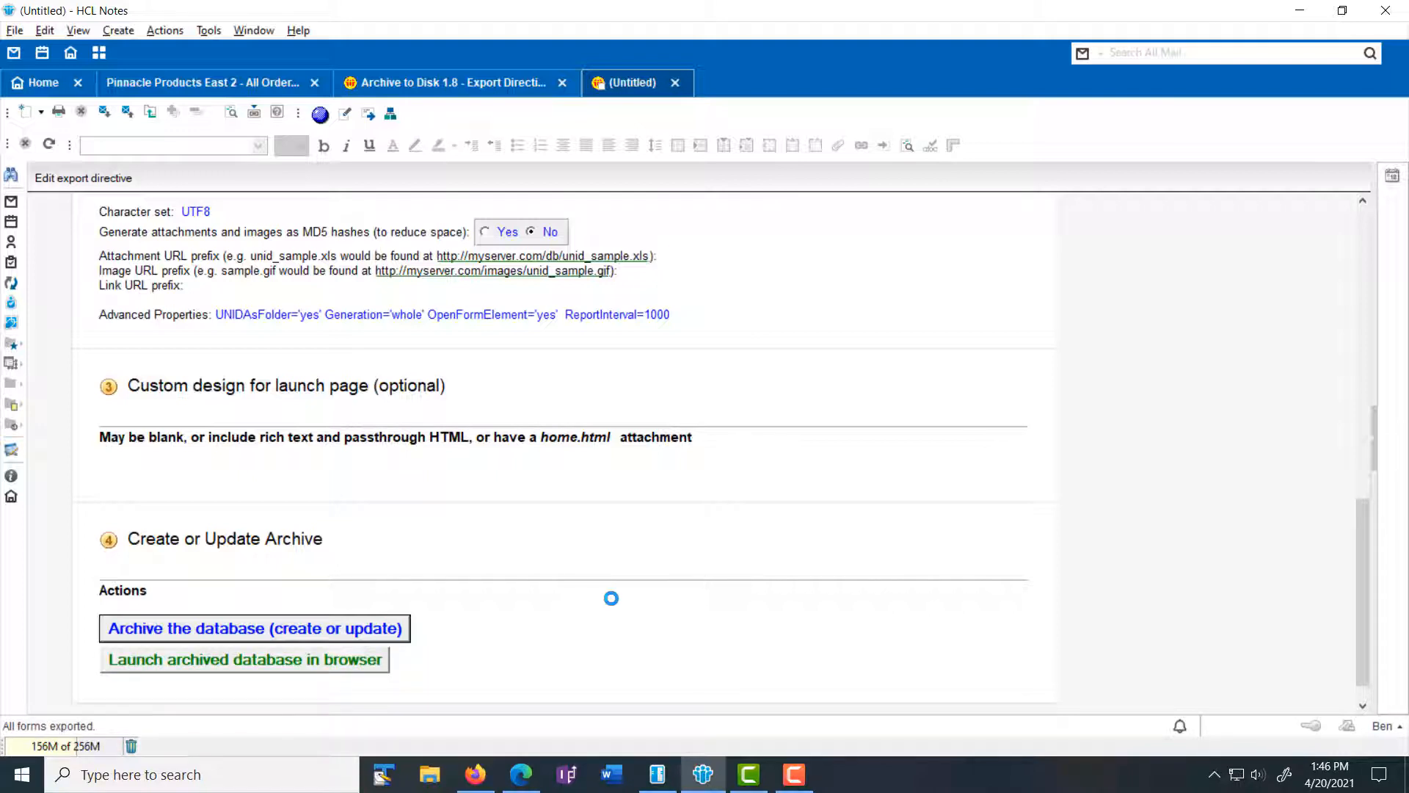
click(321, 665)
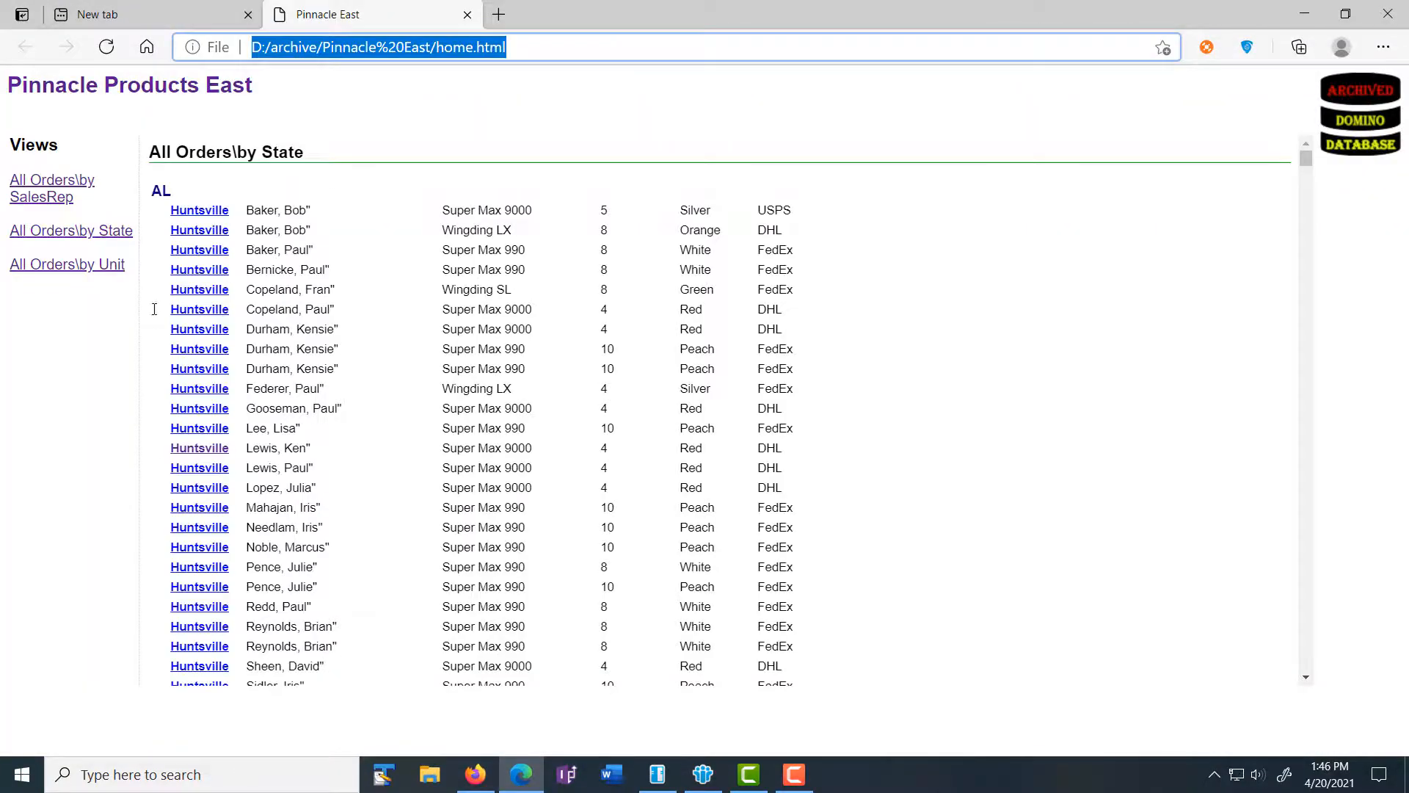
Step: Browse the archived orders by State, by SalesRep and by Unit
scroll(184, 378, down, 20)
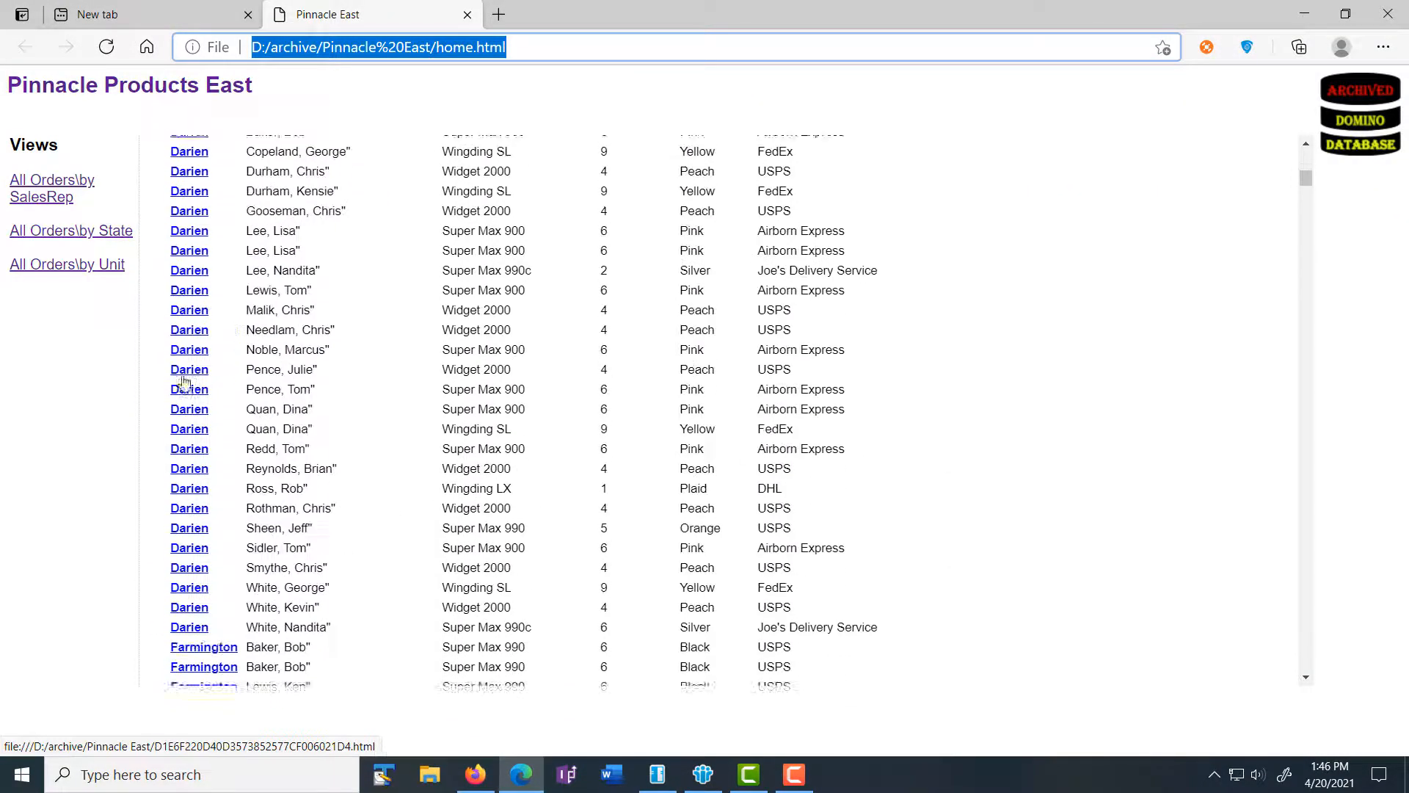
scroll(184, 380, up, 3)
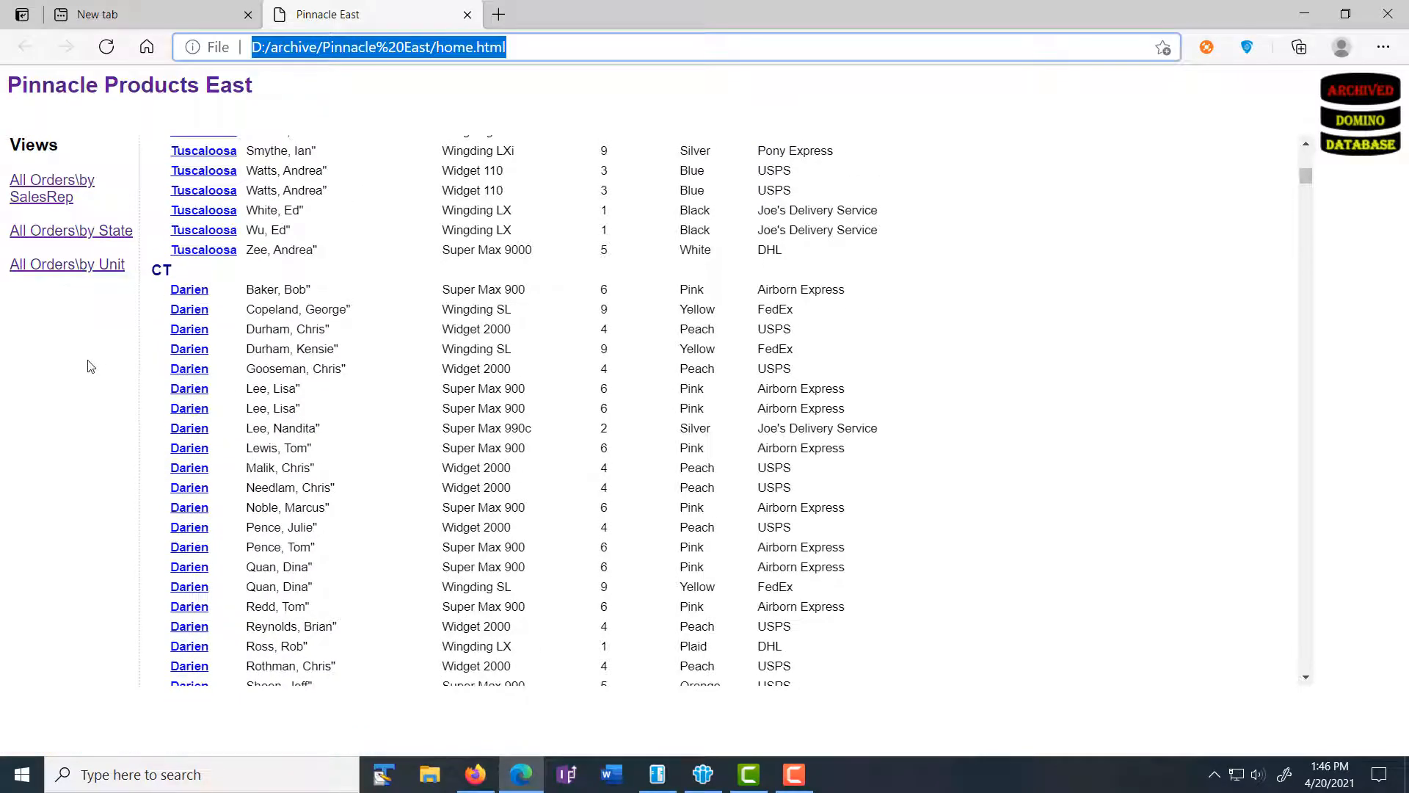
click(61, 187)
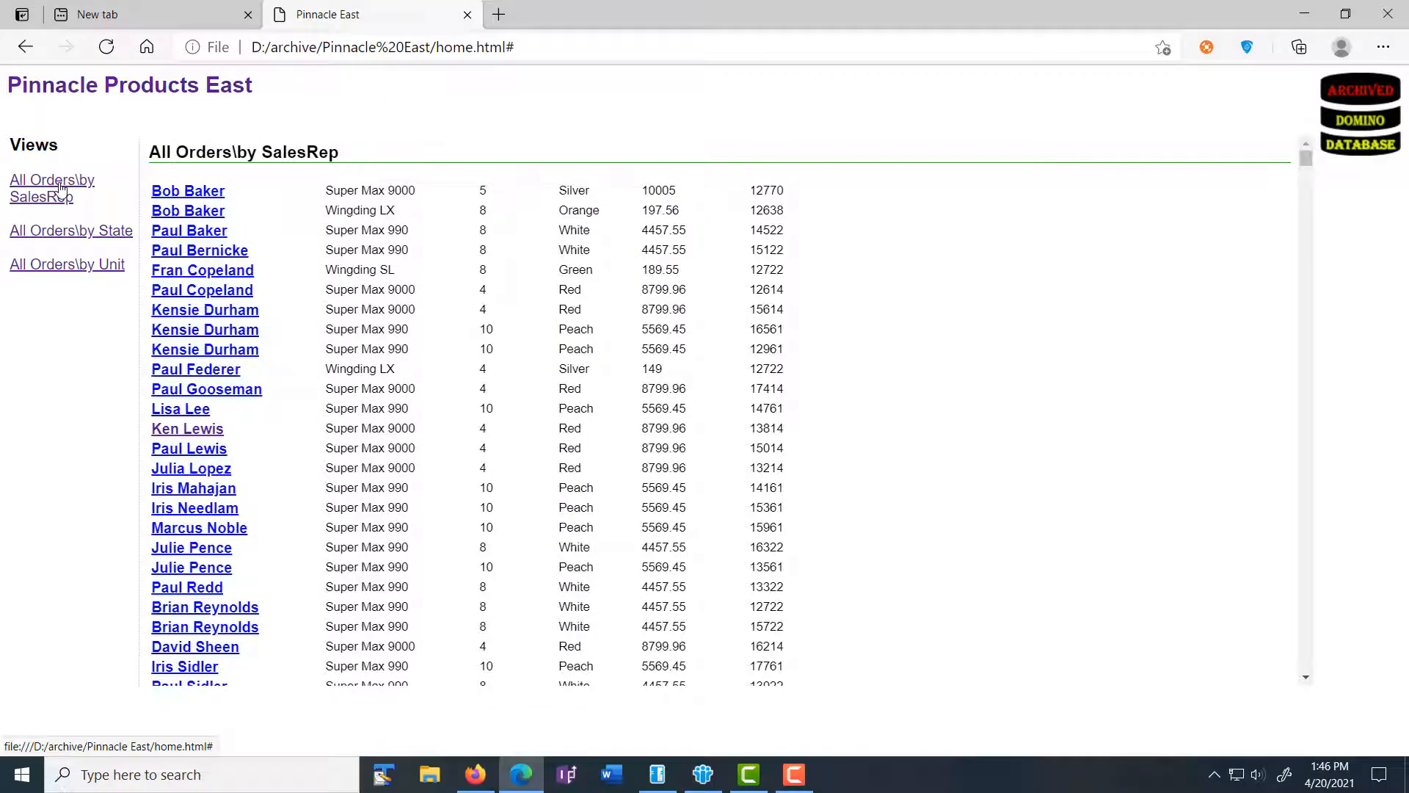
click(93, 267)
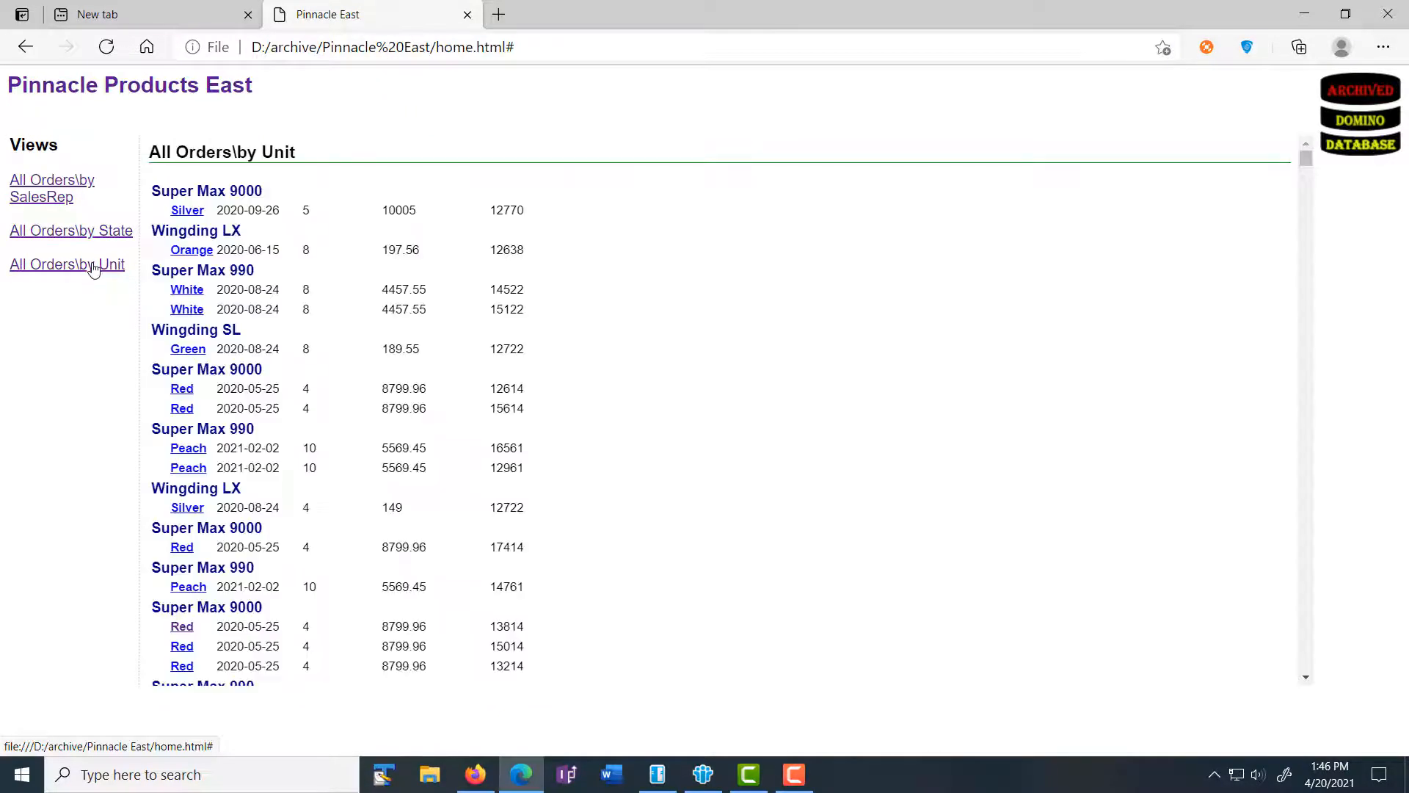
Step: View a white Super Max 990 order from the archived by Unit view and another order from the by SalesRep view
click(192, 292)
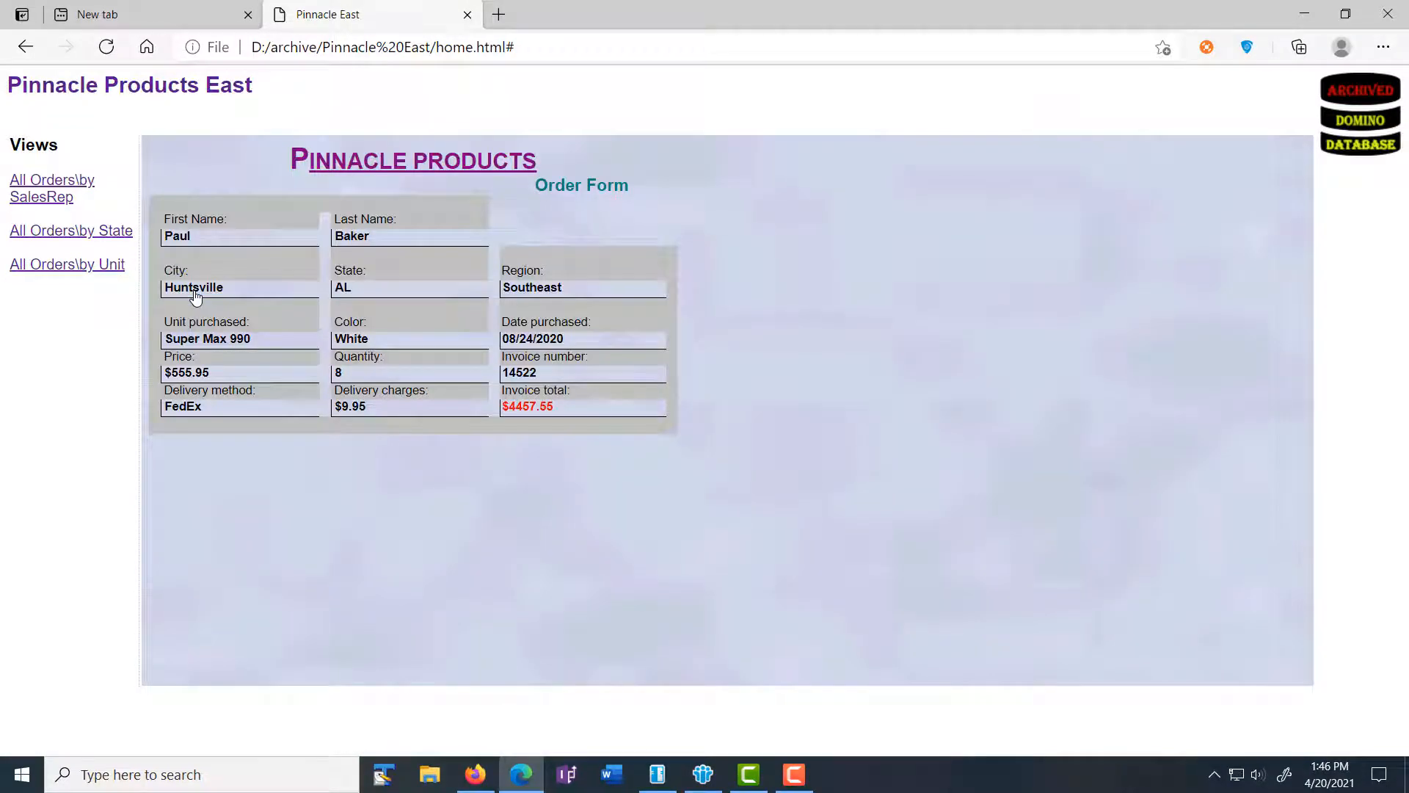
click(64, 190)
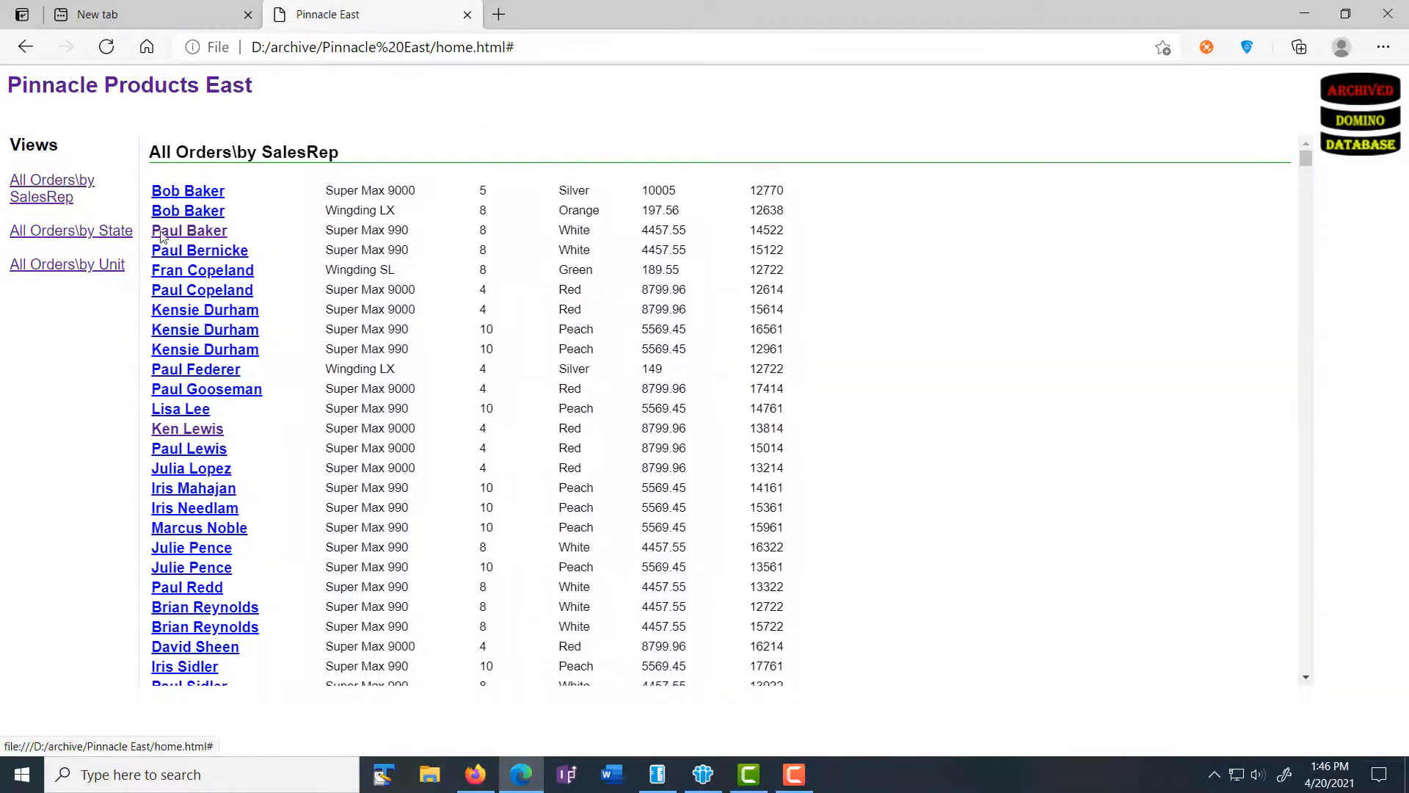
click(224, 253)
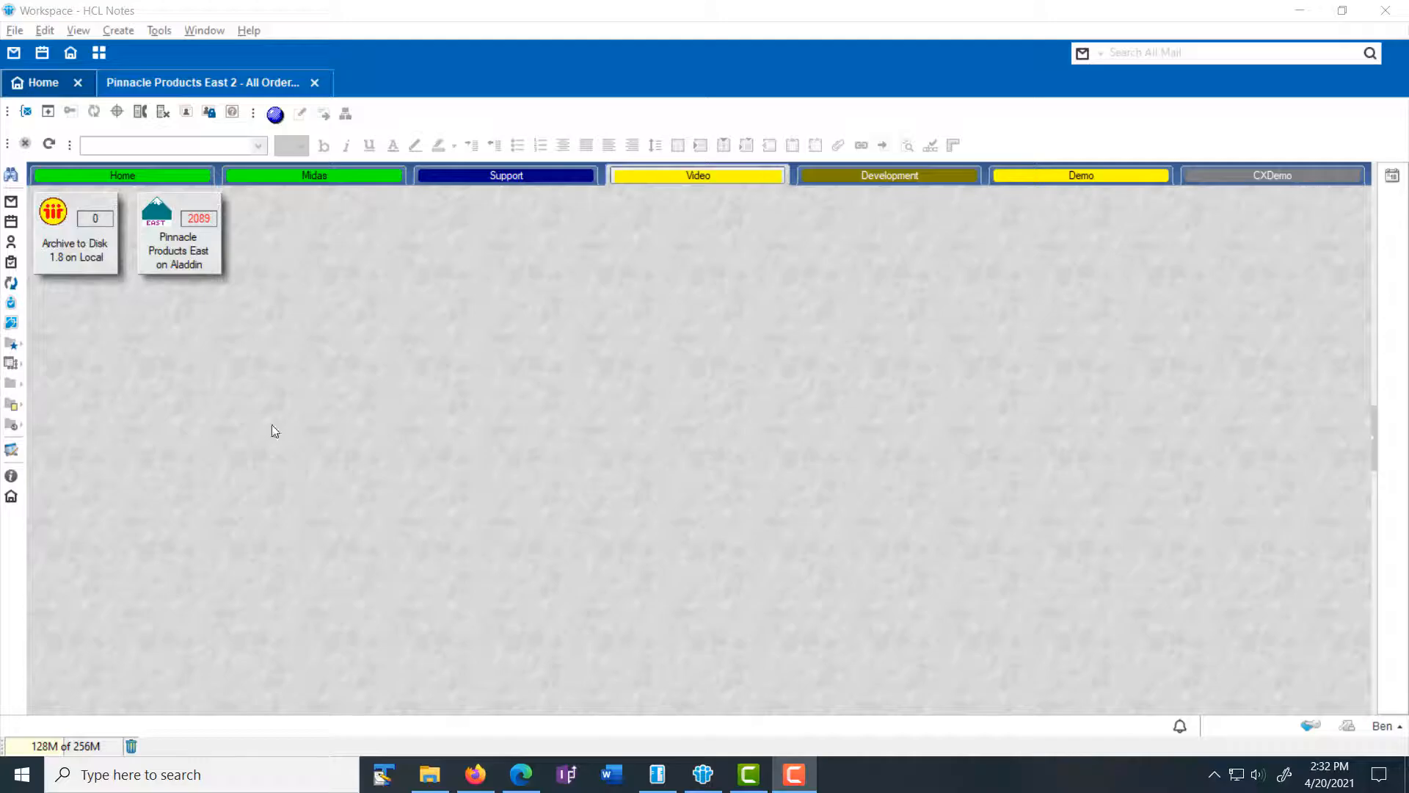
Step: Create a new export directive in Archive to Disk 1.8 for the local database Arch2Dsk.nsf, selecting data by the view Export Directives
double_click(79, 265)
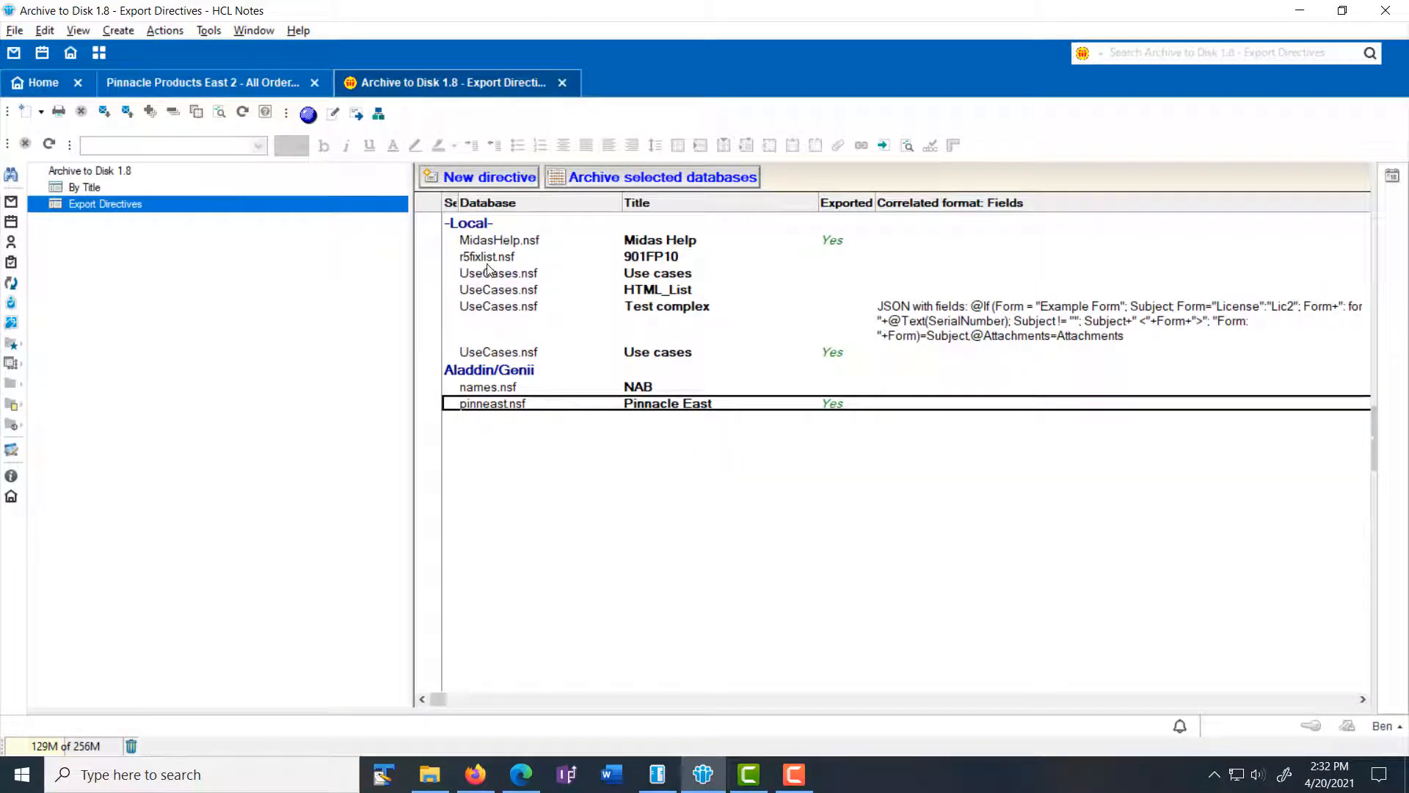
click(498, 180)
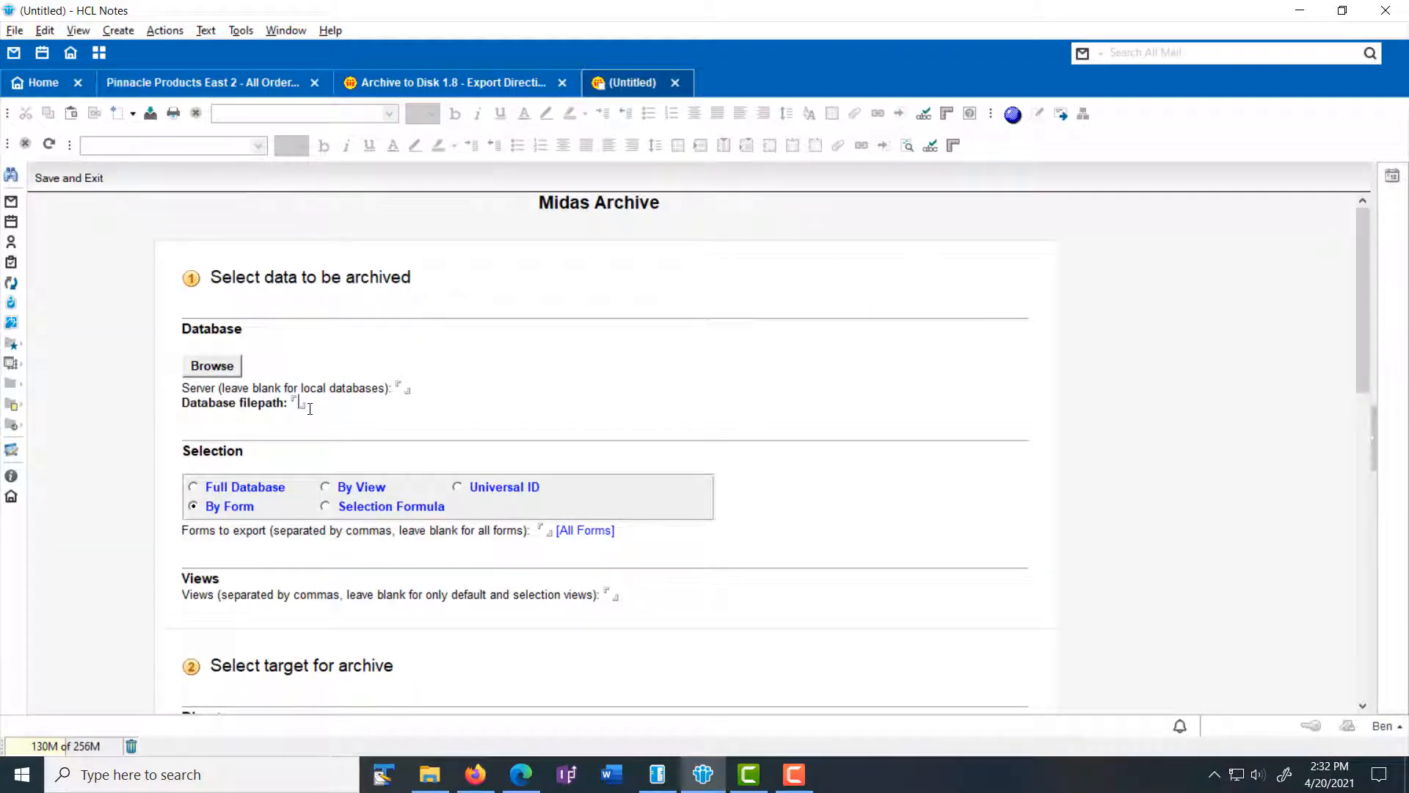
text(Arch2Dsk.nsf)
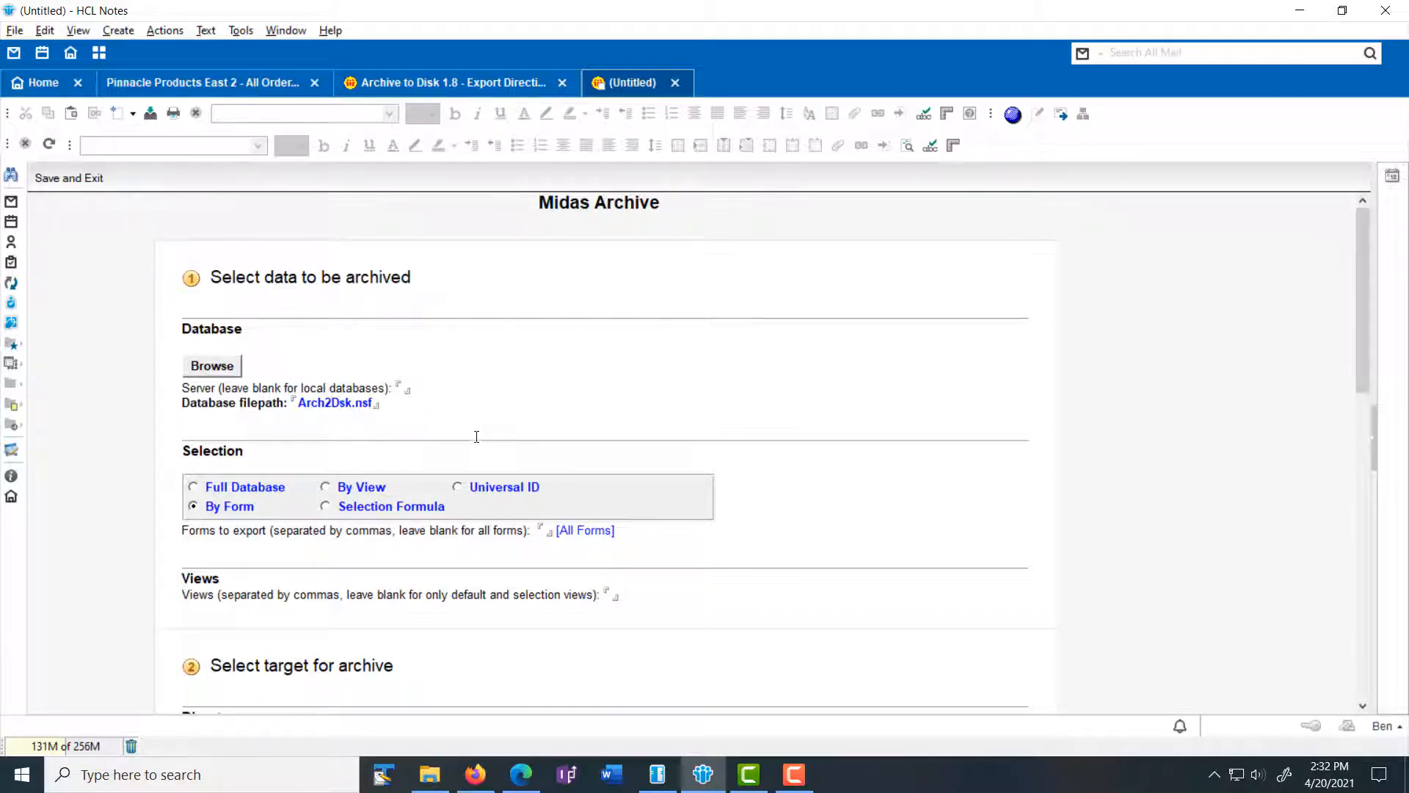
click(326, 488)
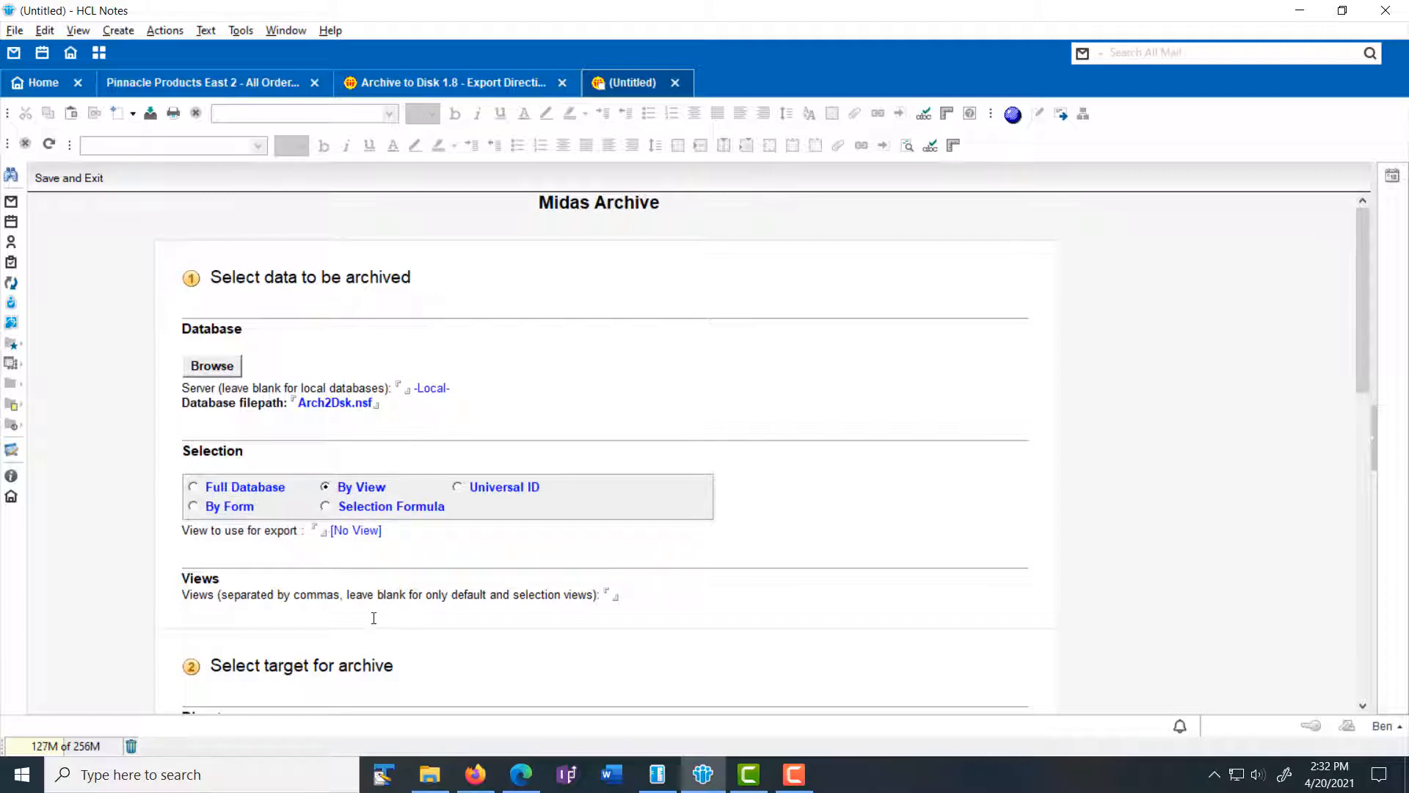
text(Export Directives)
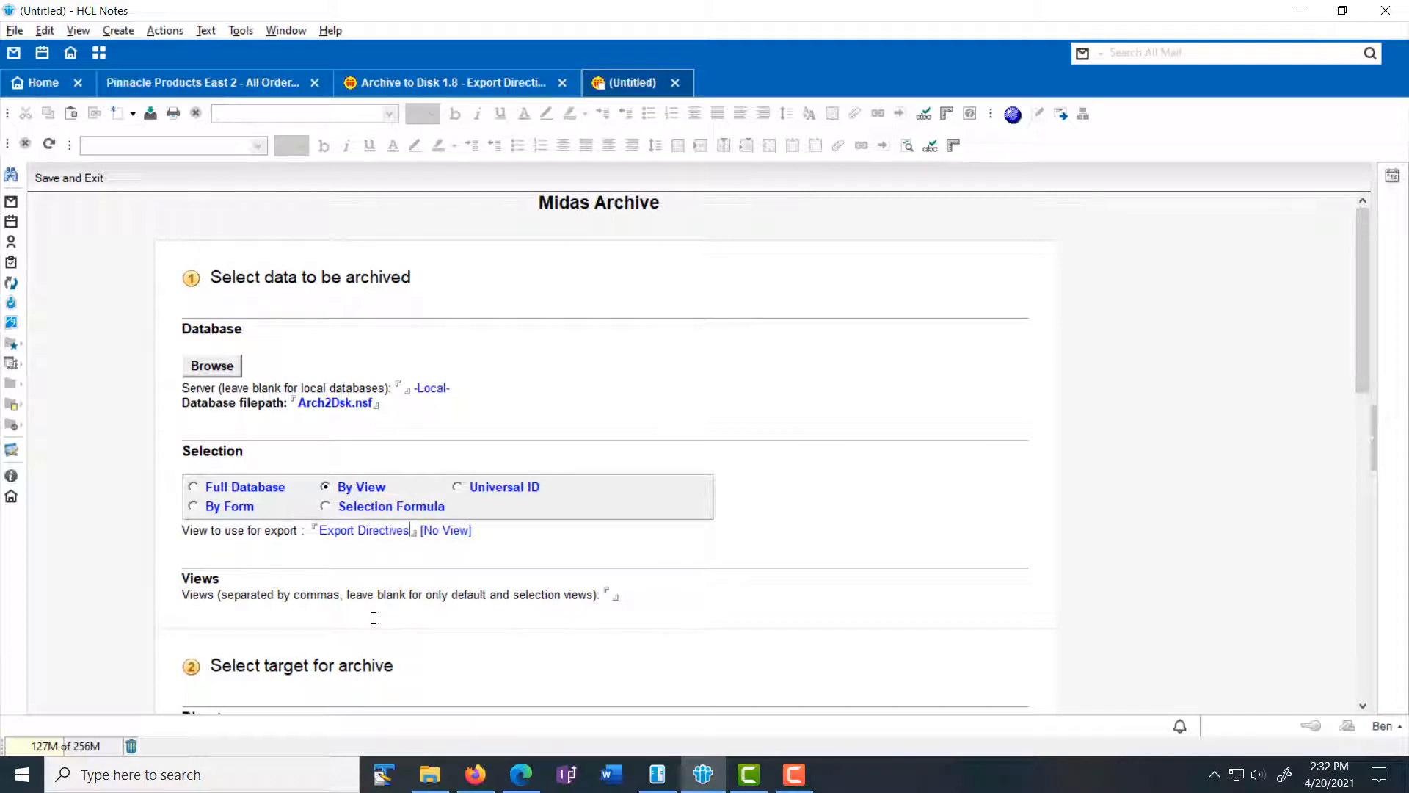
Step: Name the new directive's archive ArchiveDB
scroll(602, 567, down, 3)
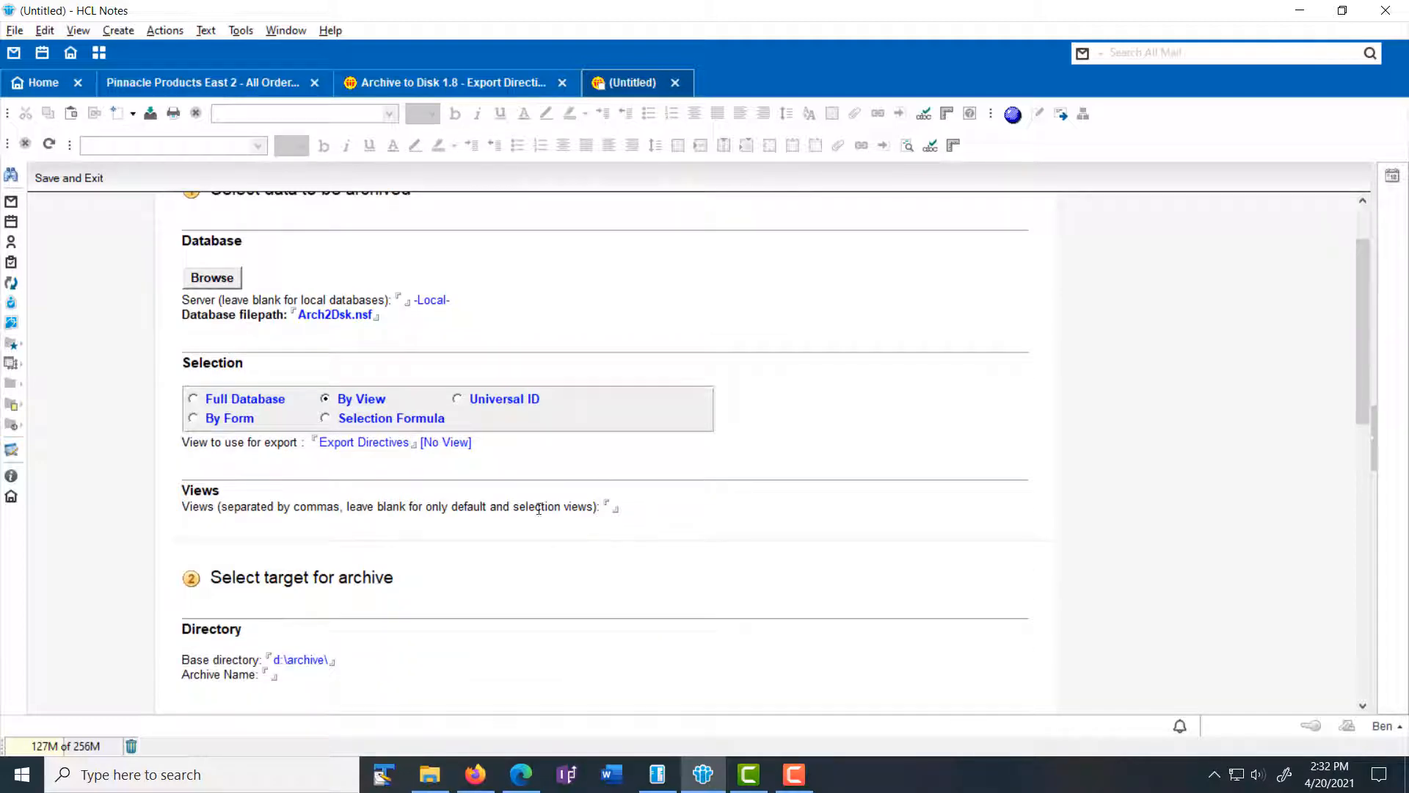
scroll(543, 508, down, 2)
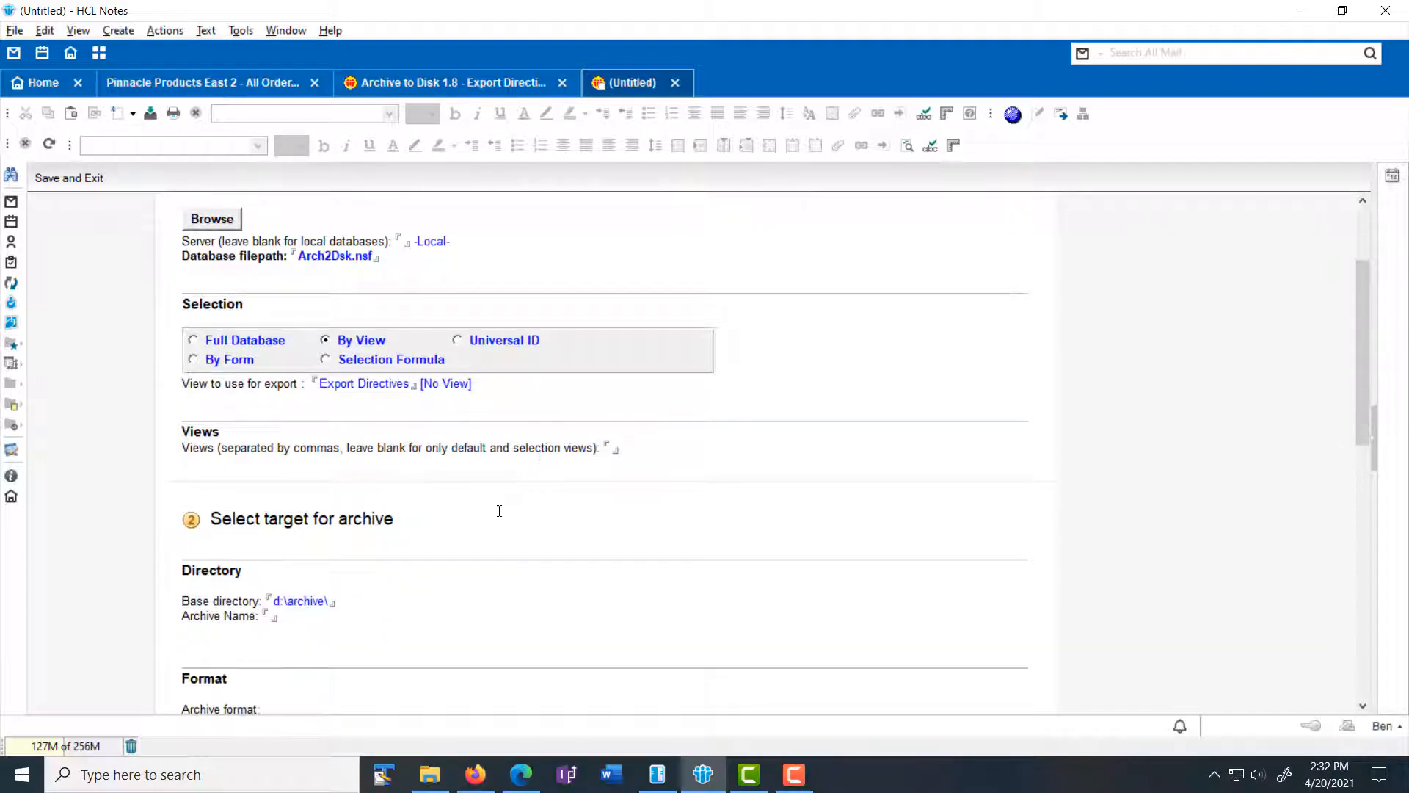
scroll(477, 512, down, 2)
click(304, 557)
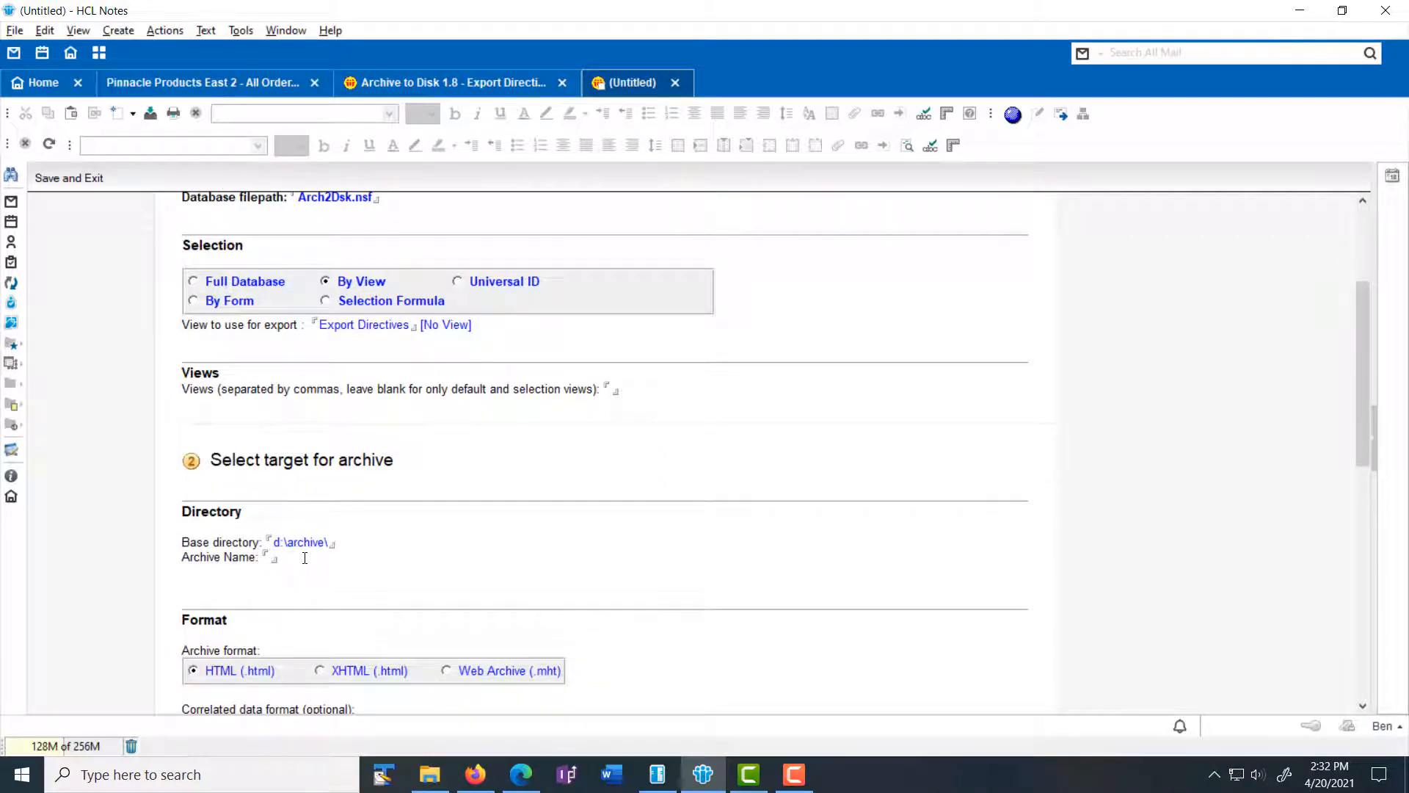
text(ArchiveDB)
Step: Review the ArchiveDB directive's format and specialized settings, keeping the defaults, and save it and open it in read mode
scroll(481, 519, down, 2)
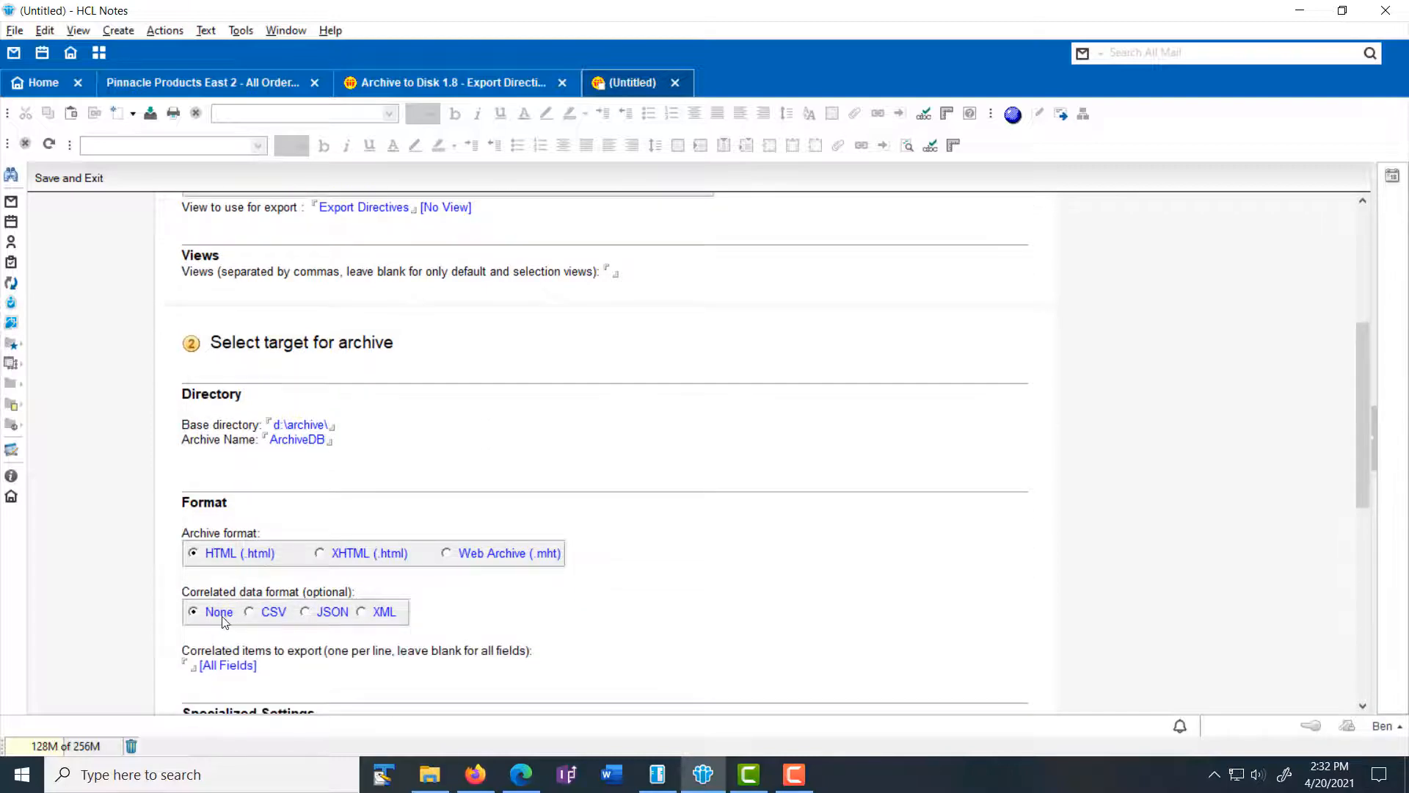
scroll(455, 577, down, 1)
scroll(458, 575, down, 4)
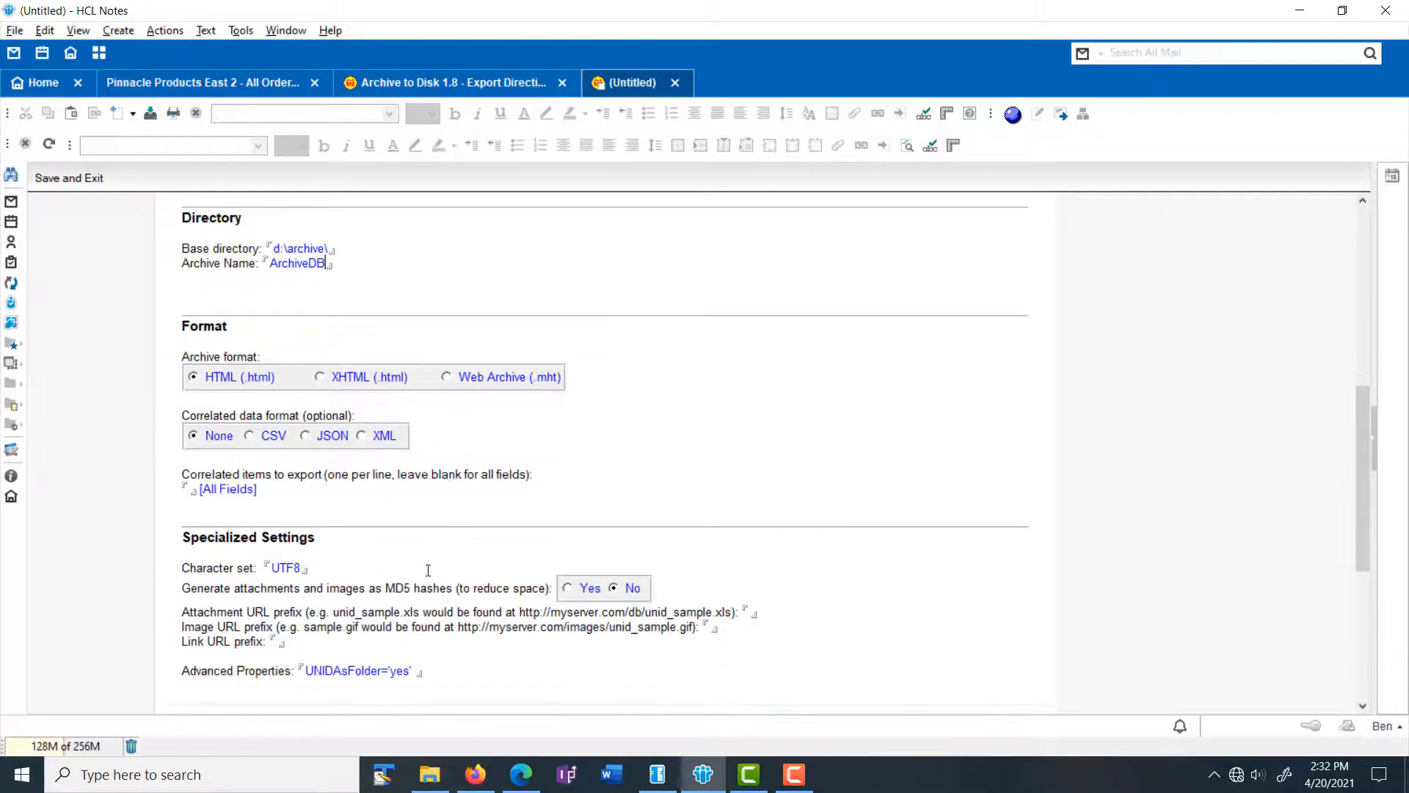
scroll(416, 565, down, 2)
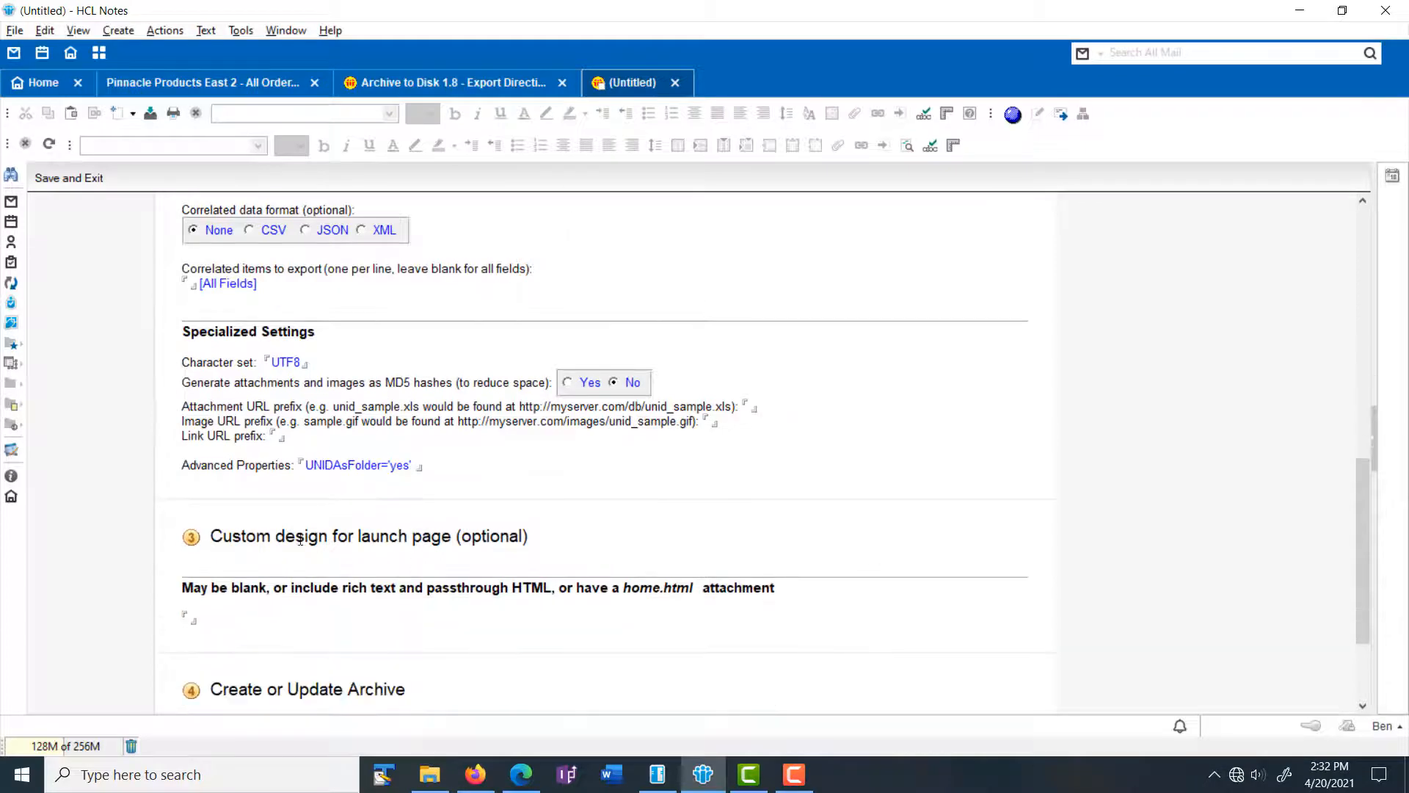
scroll(297, 529, down, 3)
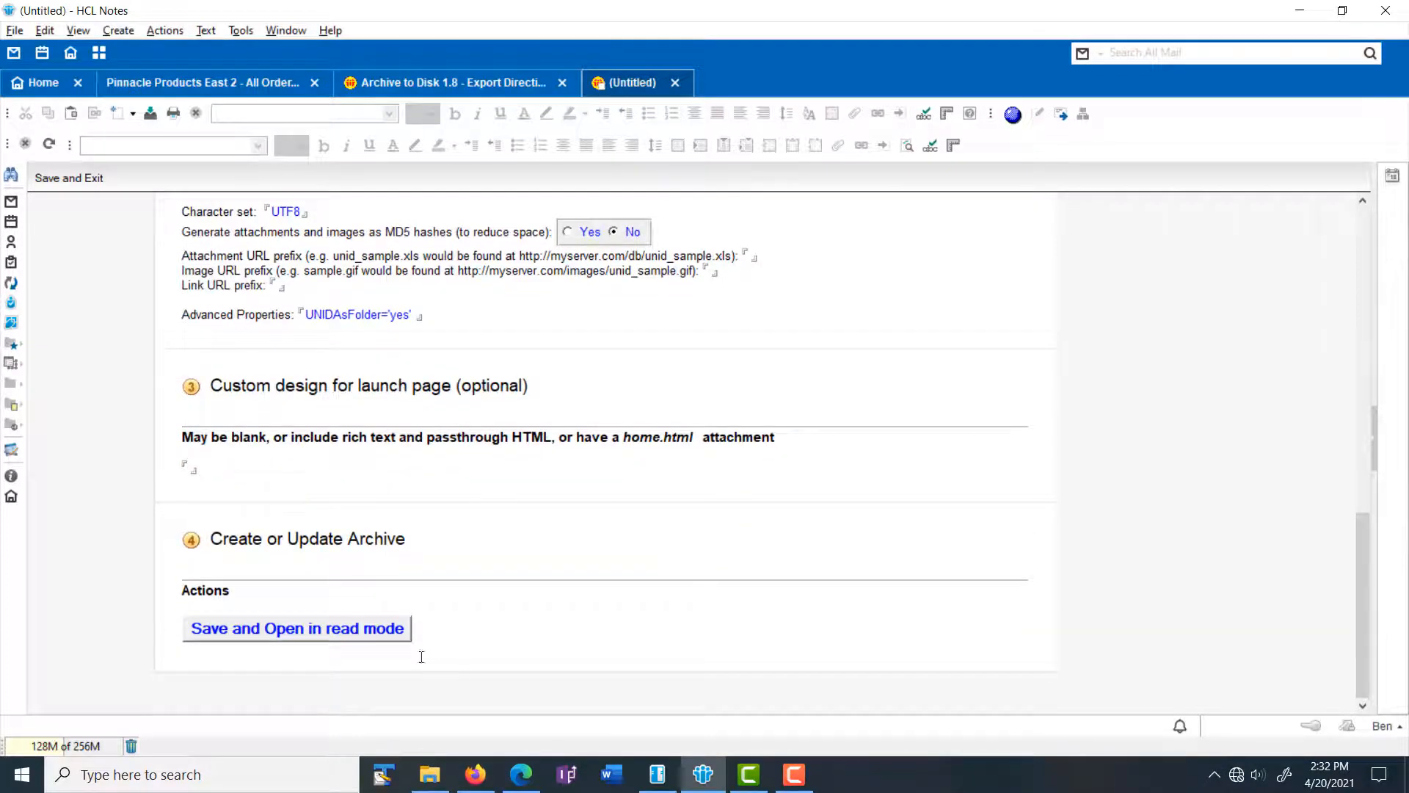
click(354, 627)
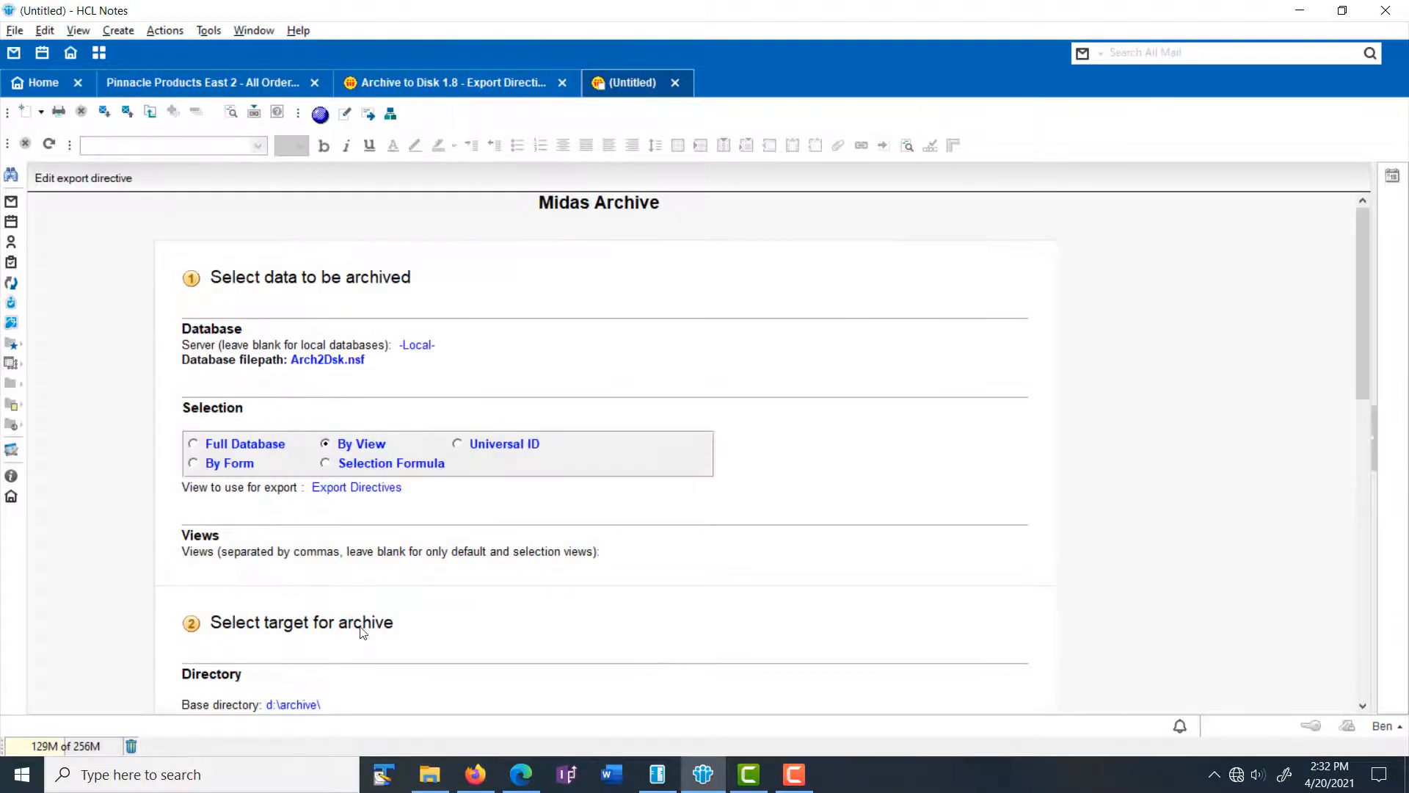
Step: Create the archive of Arch2Dsk.nsf from the saved directive and launch the archived database in the browser
scroll(372, 632, down, 4)
scroll(372, 631, down, 8)
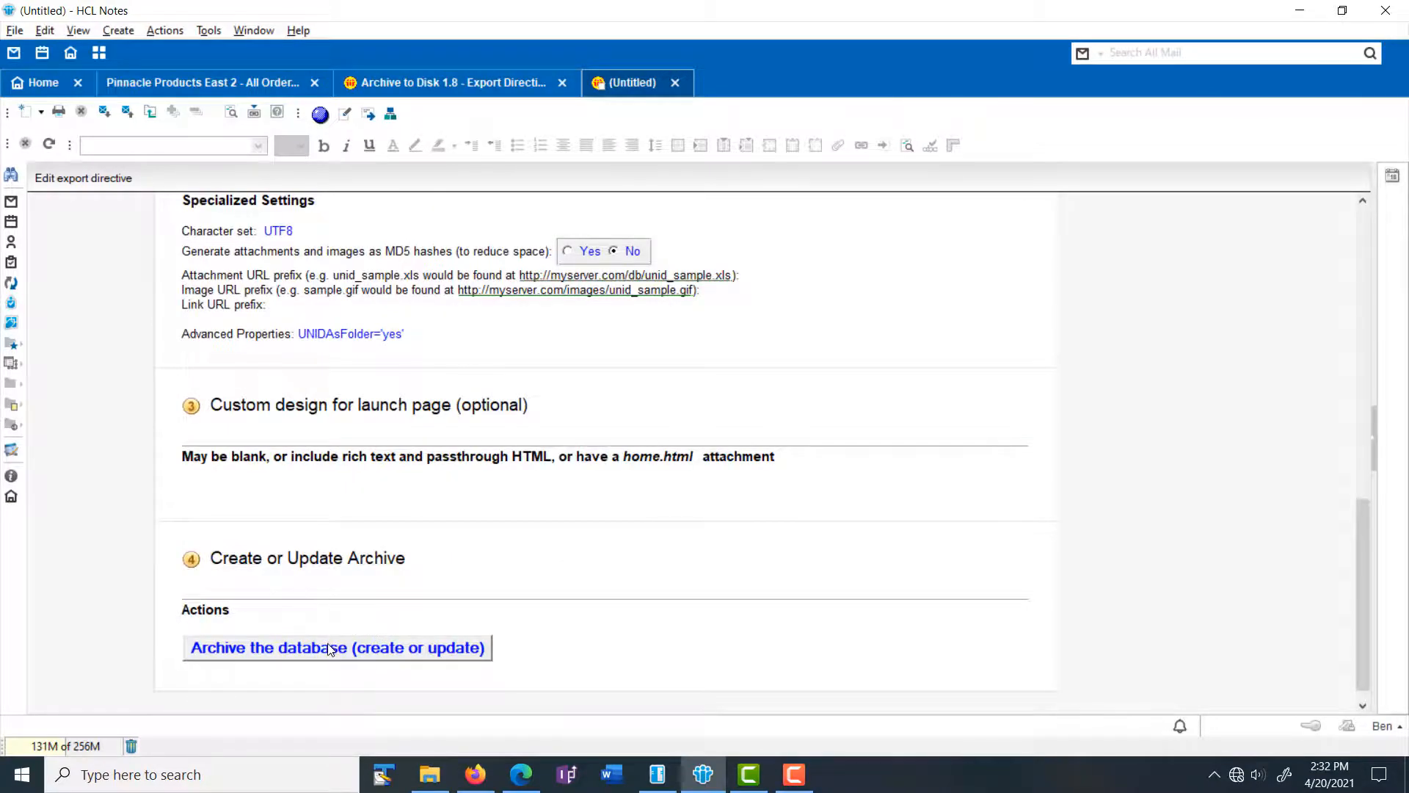
click(329, 649)
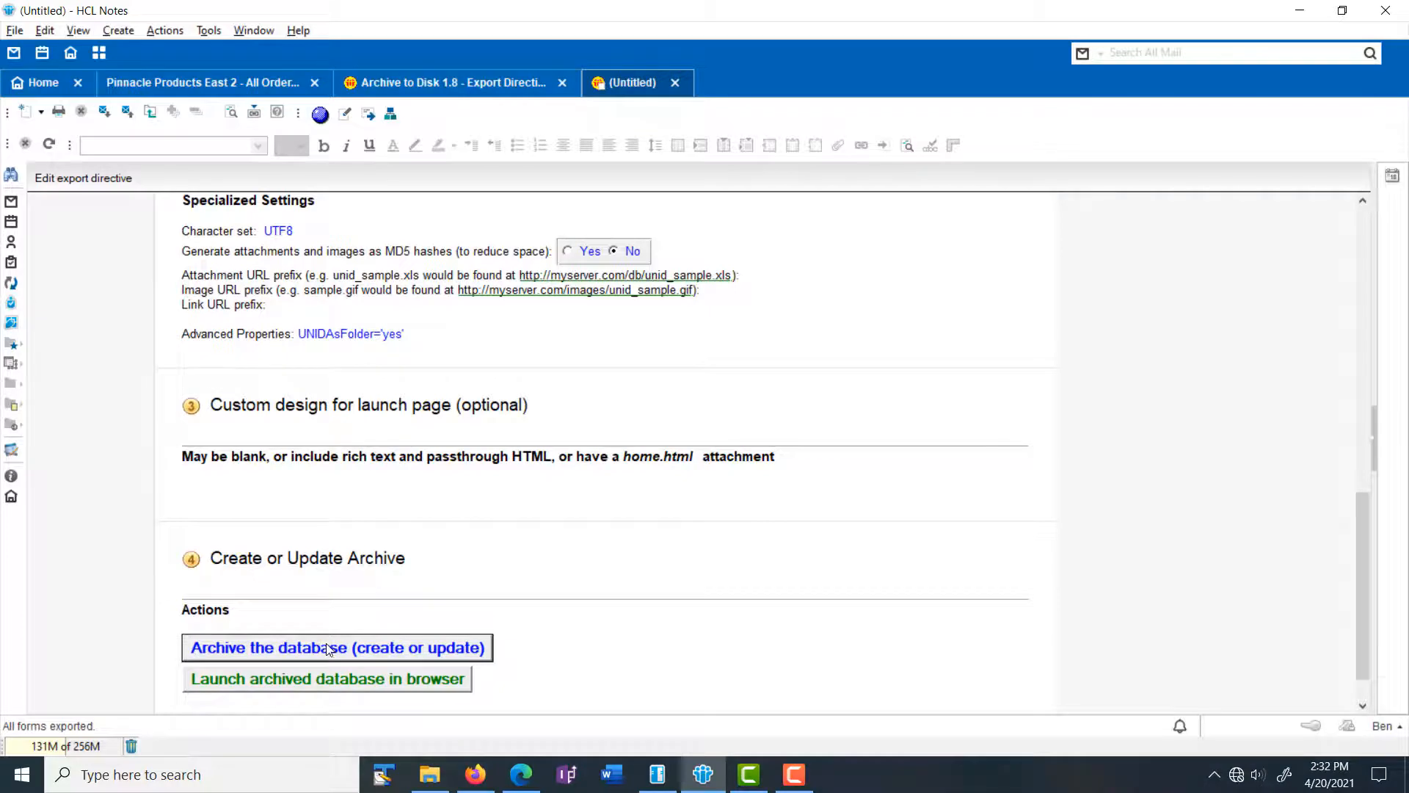
click(323, 680)
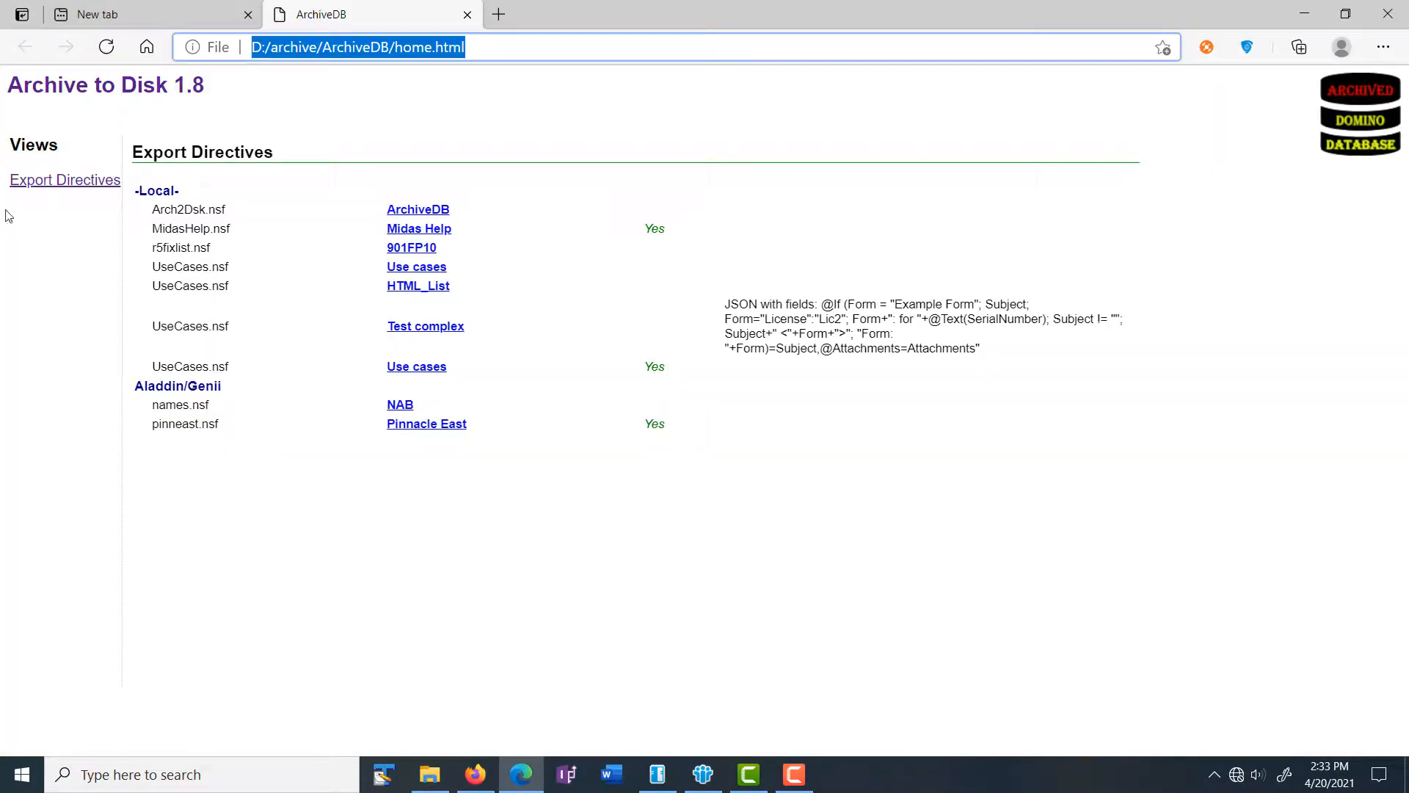
Step: Open the archived ArchiveDB directive under Arch2Dsk.nsf and examine its data selection, target directory and format settings
click(430, 211)
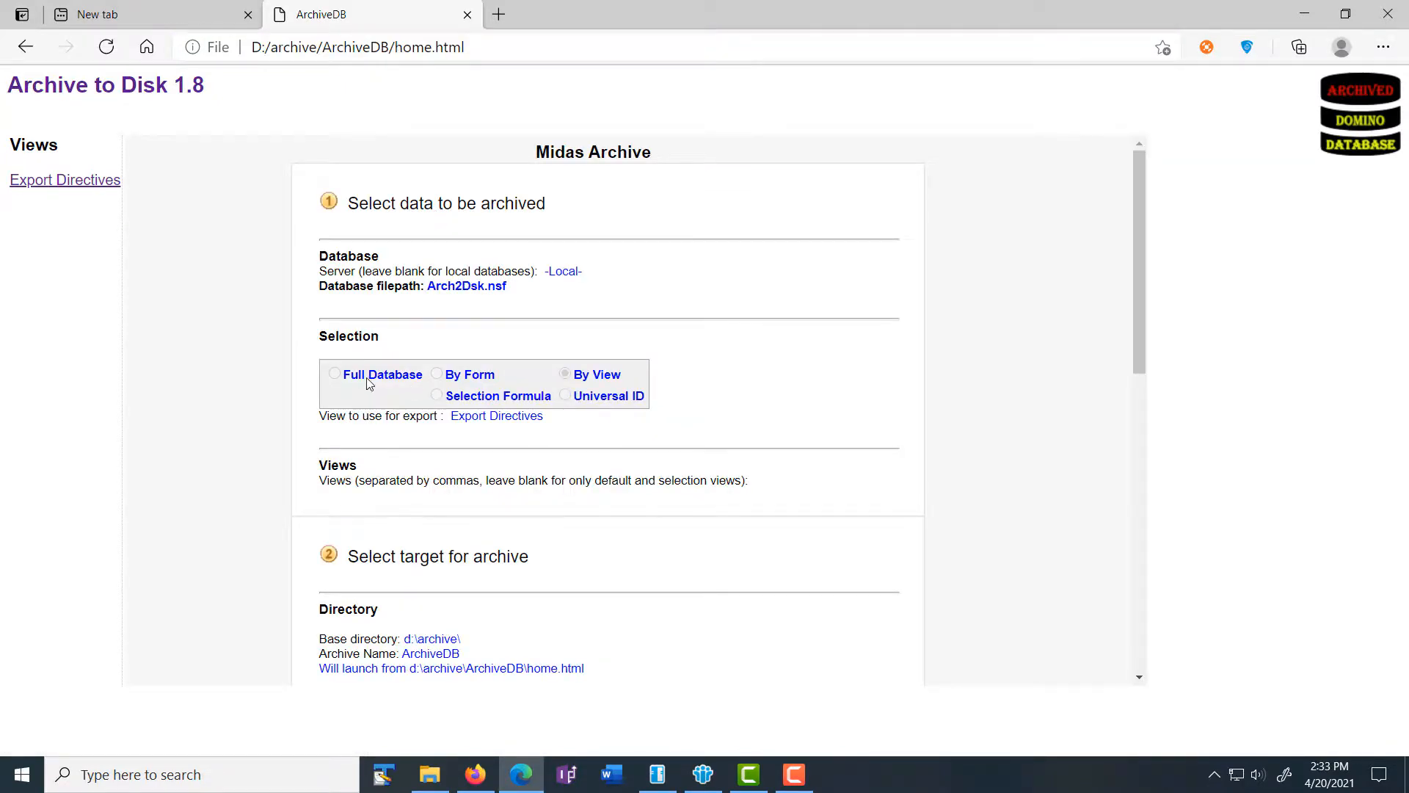
click(563, 375)
scroll(425, 485, down, 3)
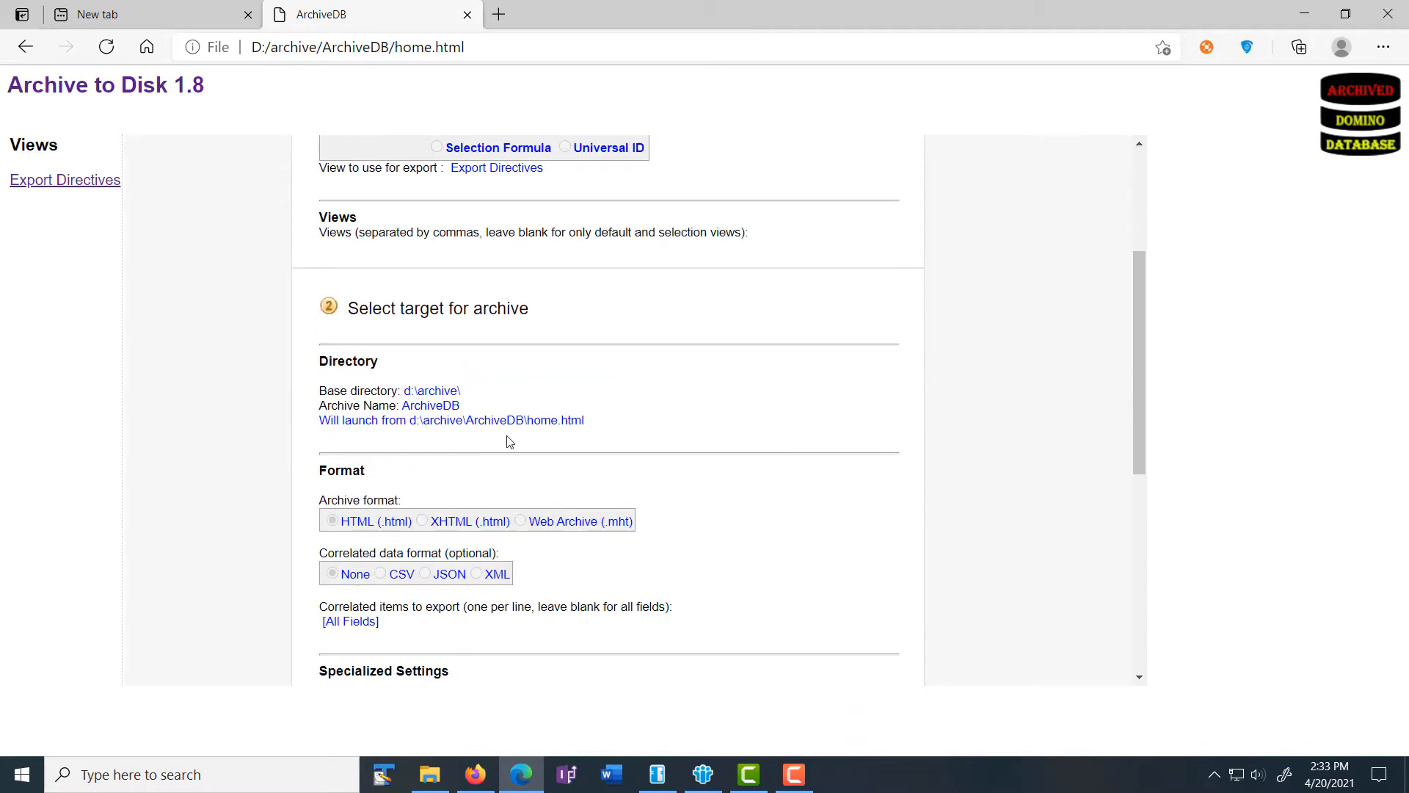